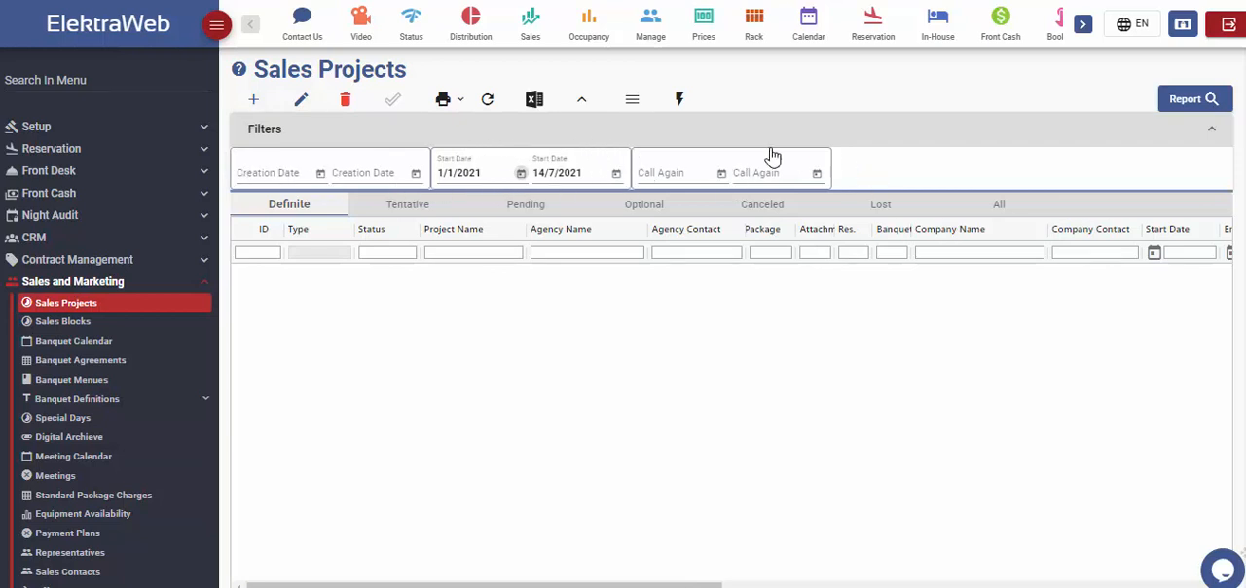
Step: List the sales projects starting between 1/1/2021 and 14/7/2021 and review them by status, from Definite through All, returning to Definite
left_click(1198, 108)
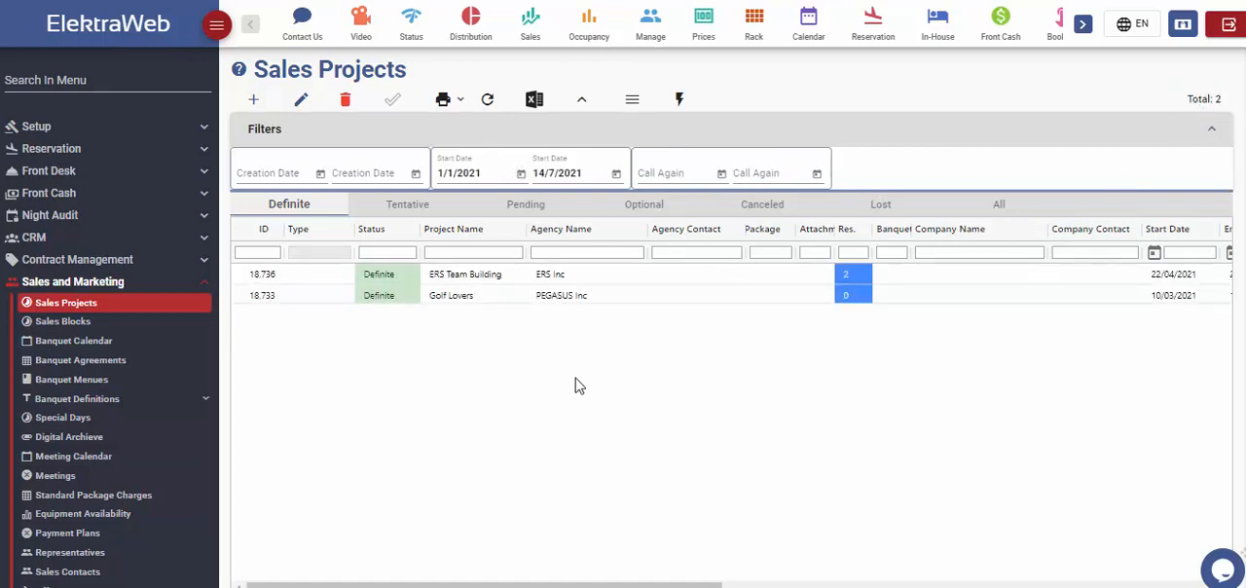
left_click(430, 205)
left_click(532, 209)
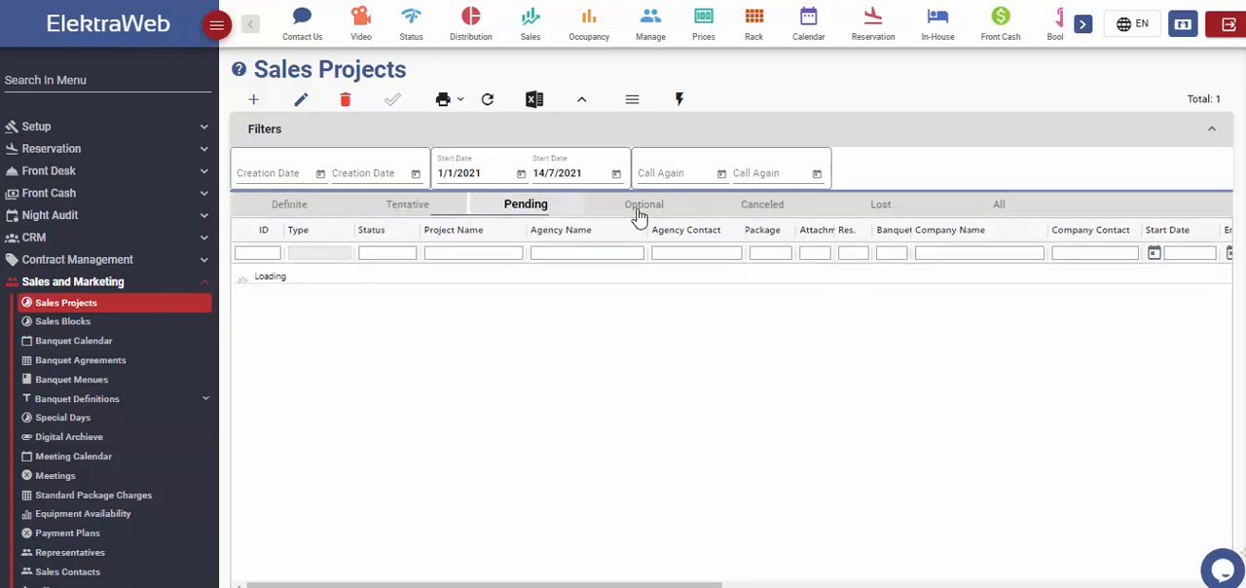
left_click(296, 209)
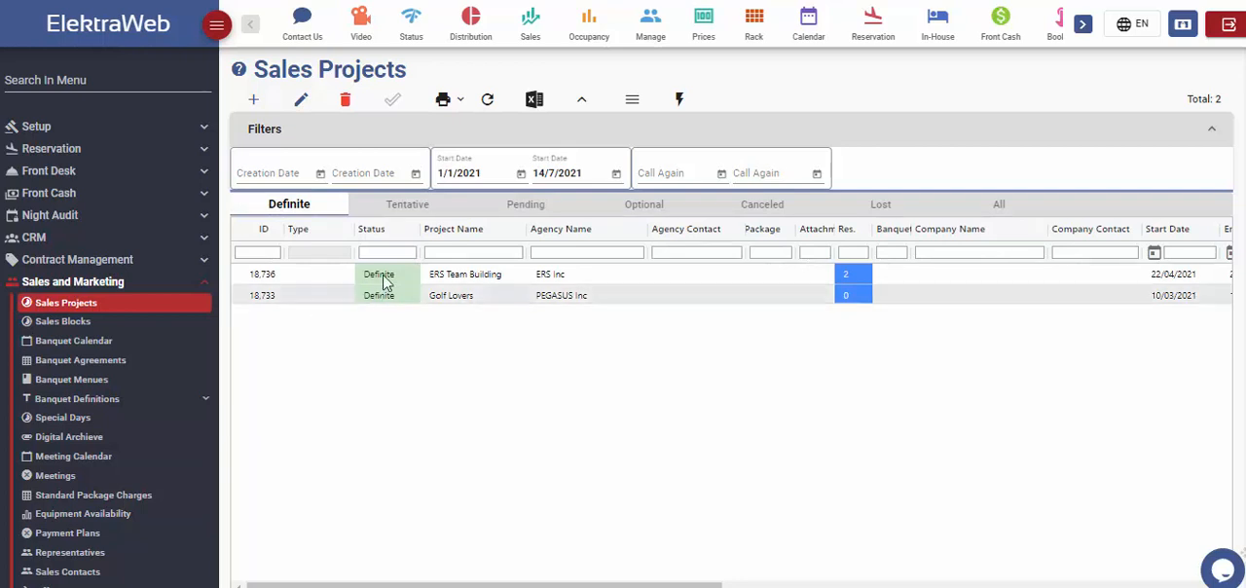
left_click(427, 209)
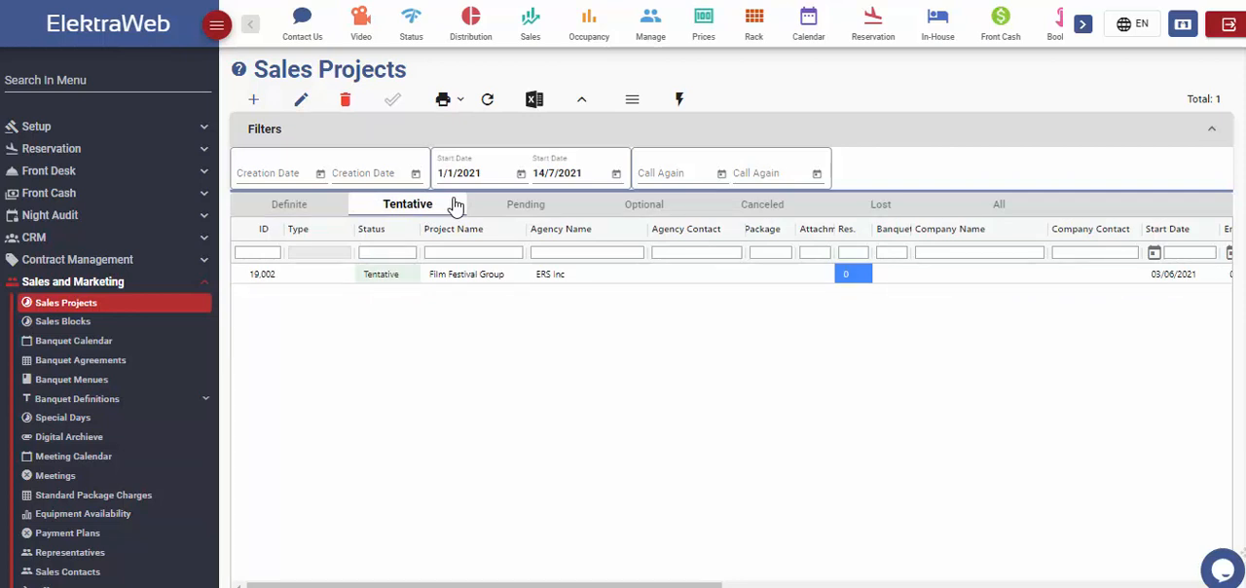
left_click(568, 211)
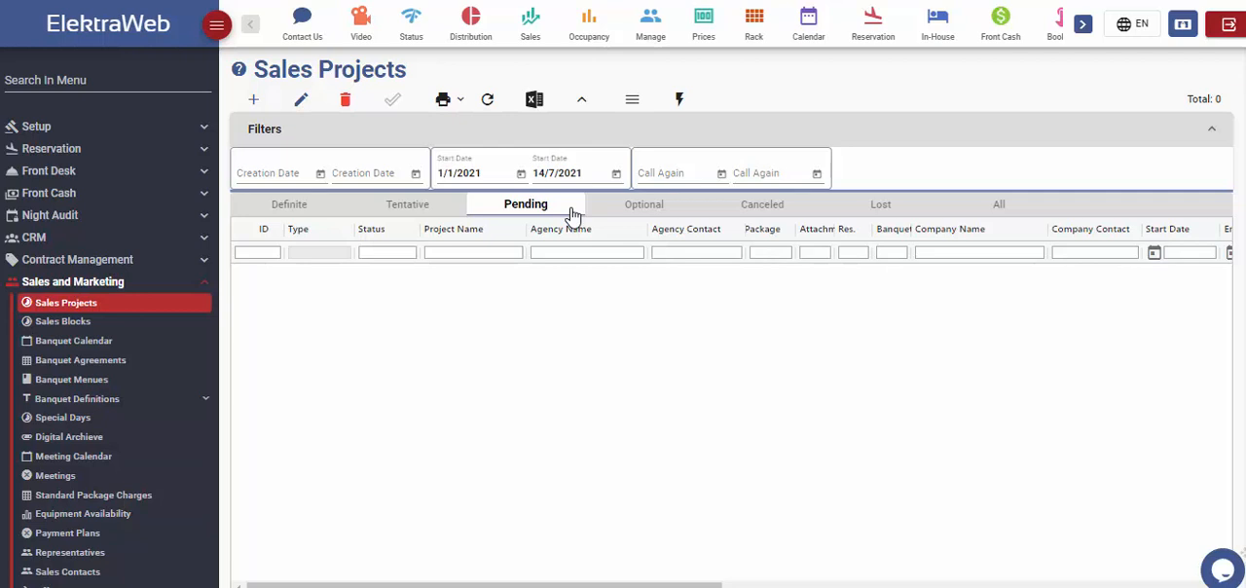
left_click(674, 212)
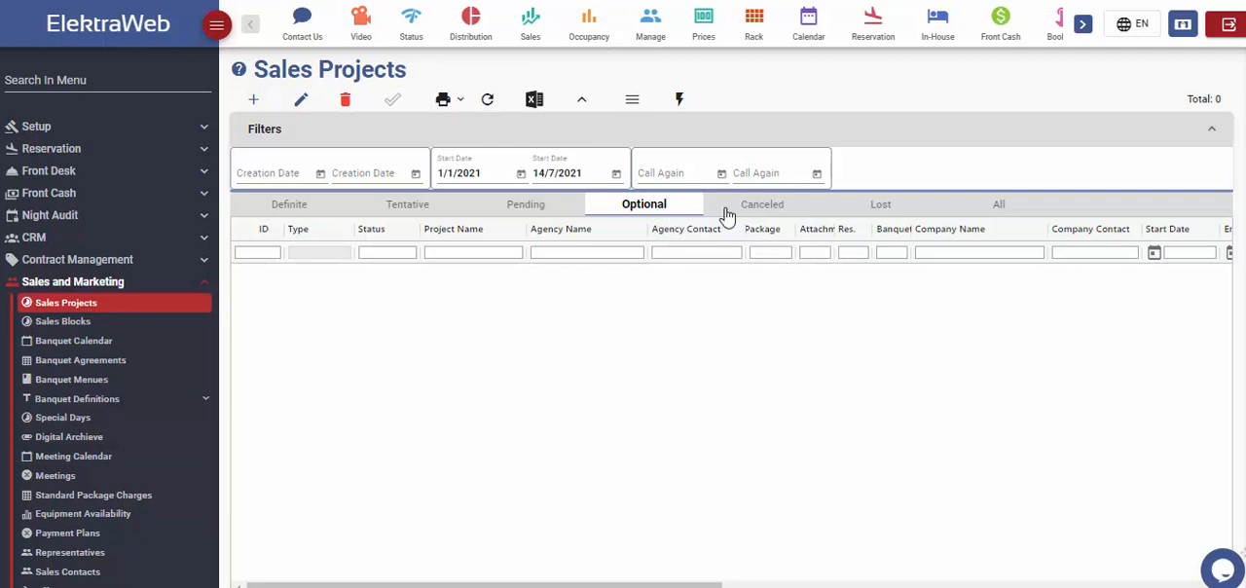
left_click(796, 212)
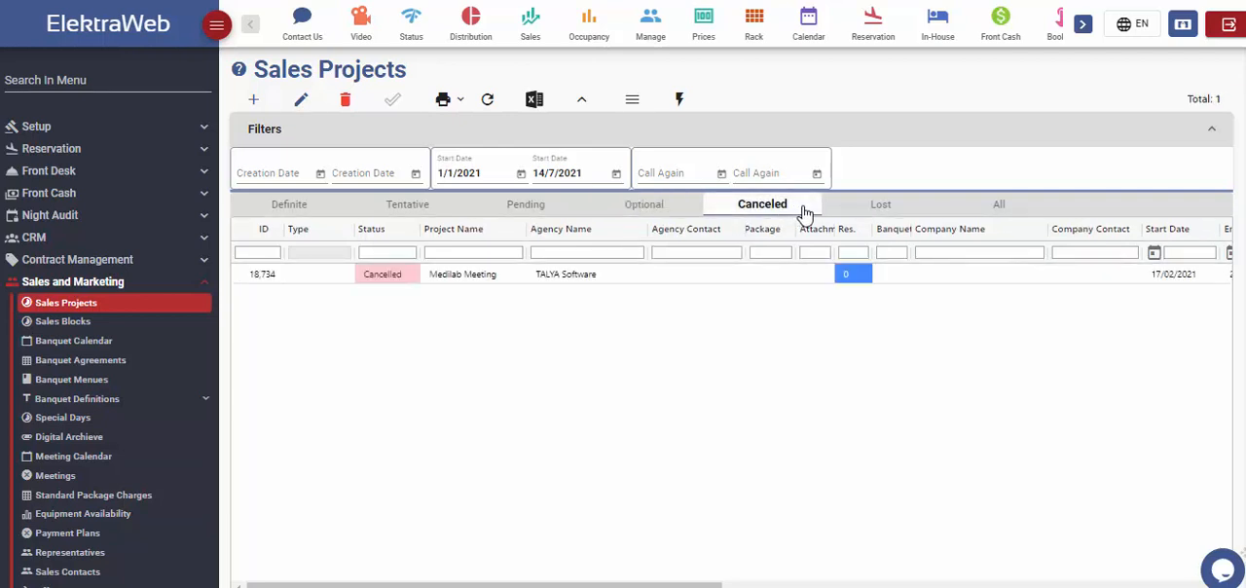
left_click(901, 212)
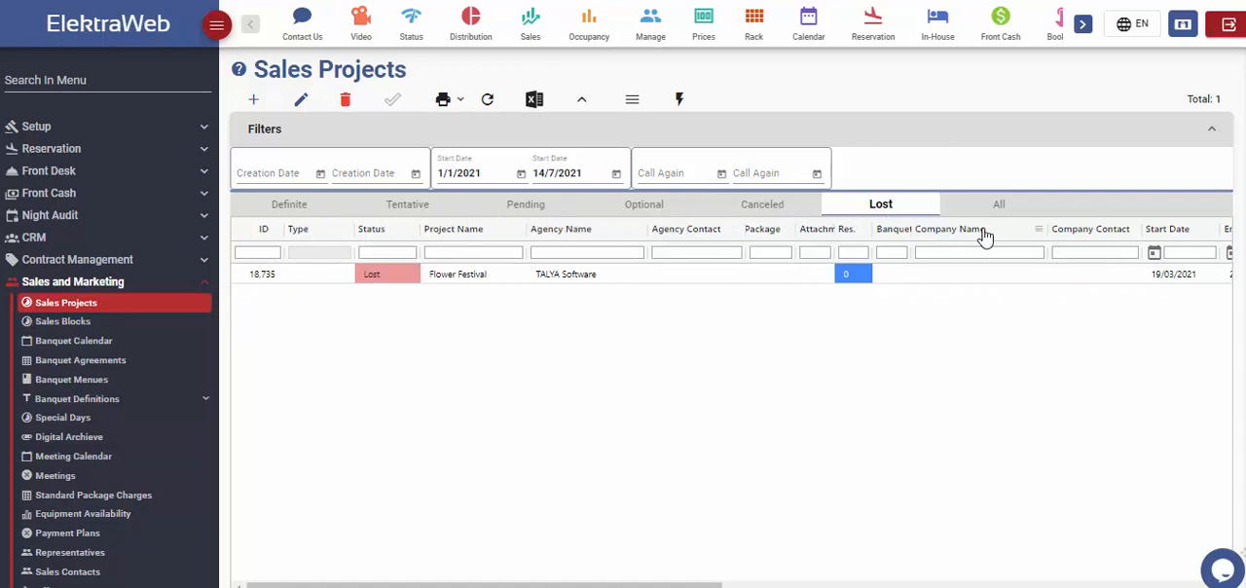
left_click(1008, 212)
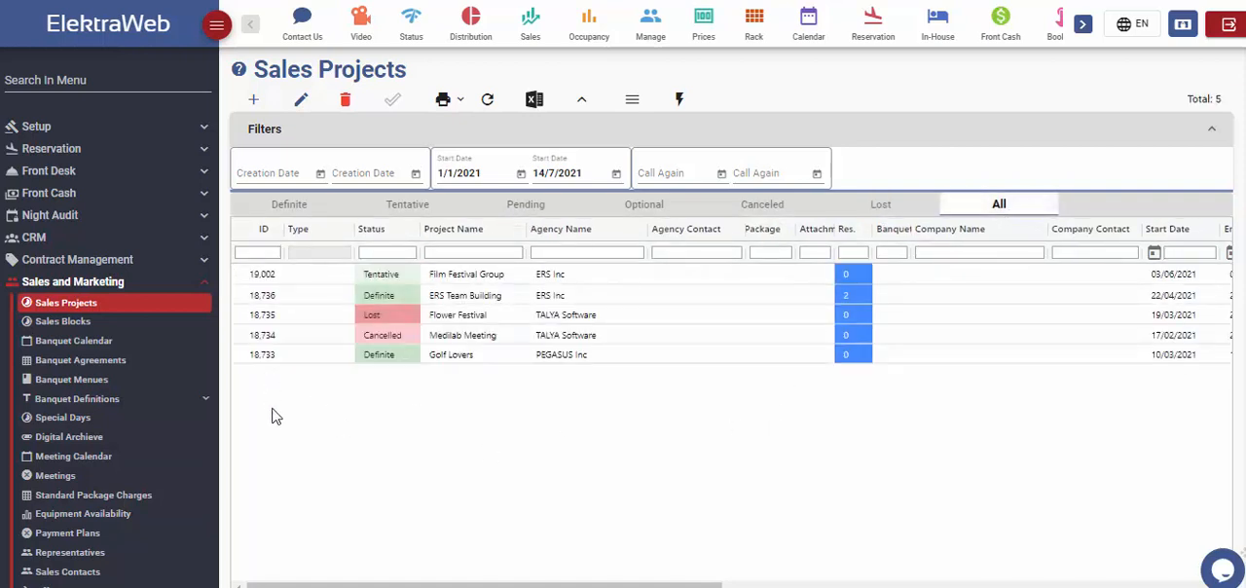
left_click(274, 208)
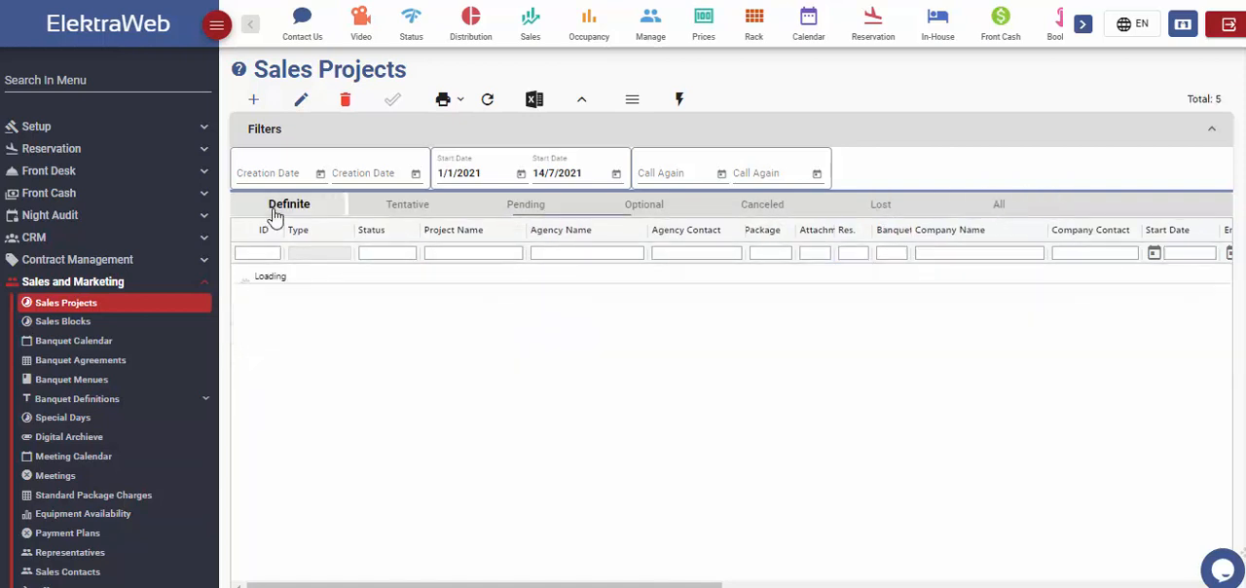
Step: Preview the Event Order printout for the ERS Team Building project, and close it
left_click(458, 101)
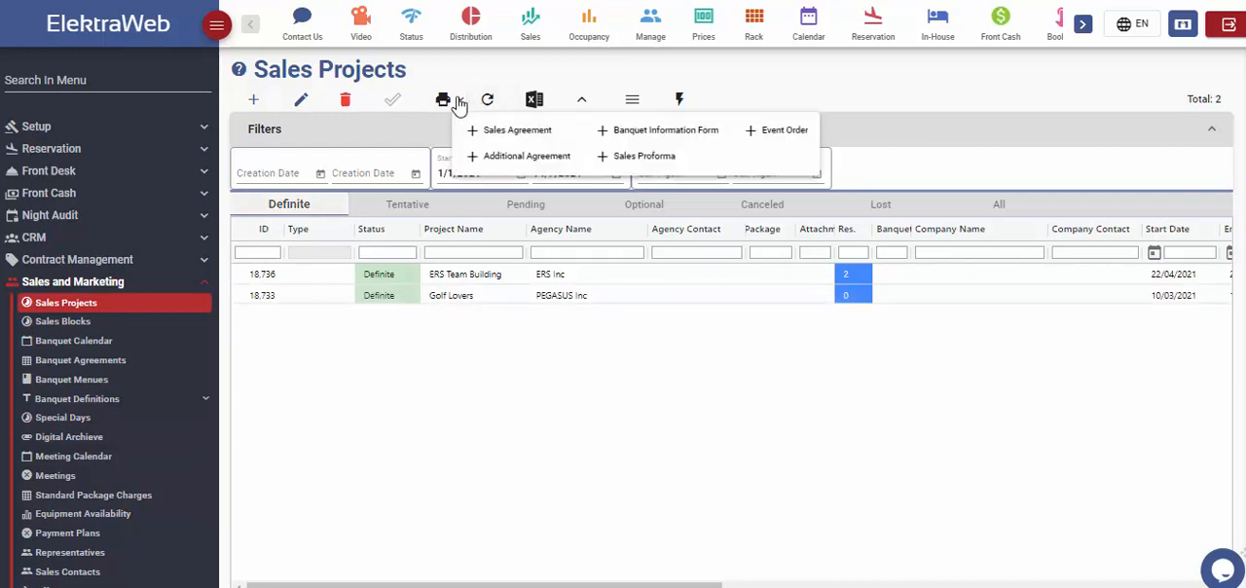
left_click(784, 133)
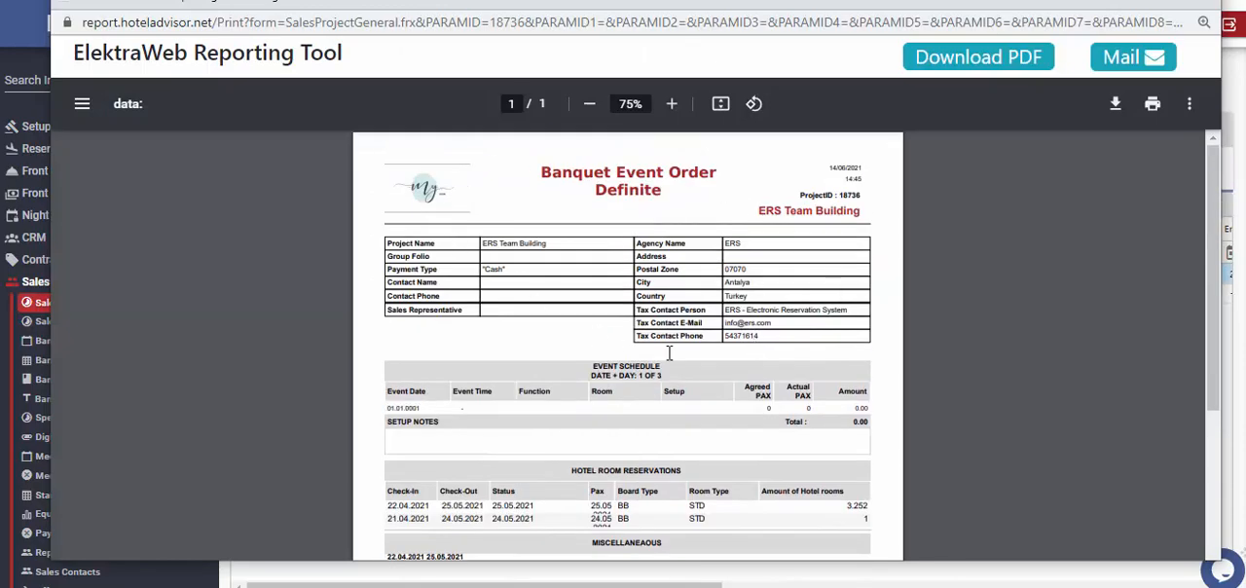
key("Escape")
Step: Name the new sales project EUROCOP Team Building and assign JOLLY as its agency
left_click(203, 153)
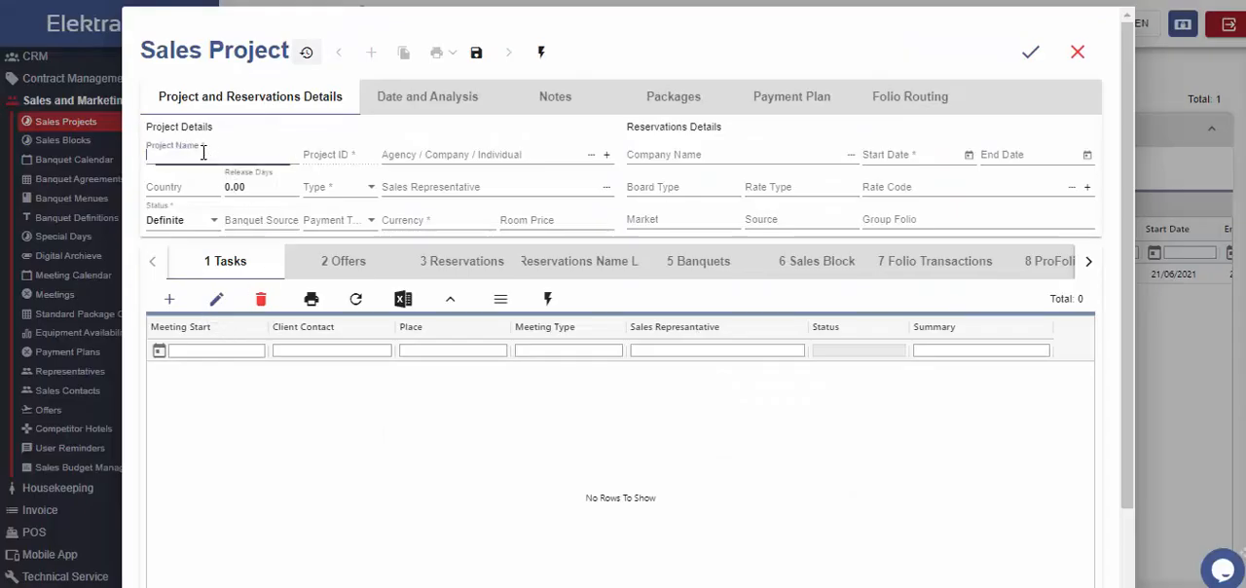
type("EUROCOP Team Building")
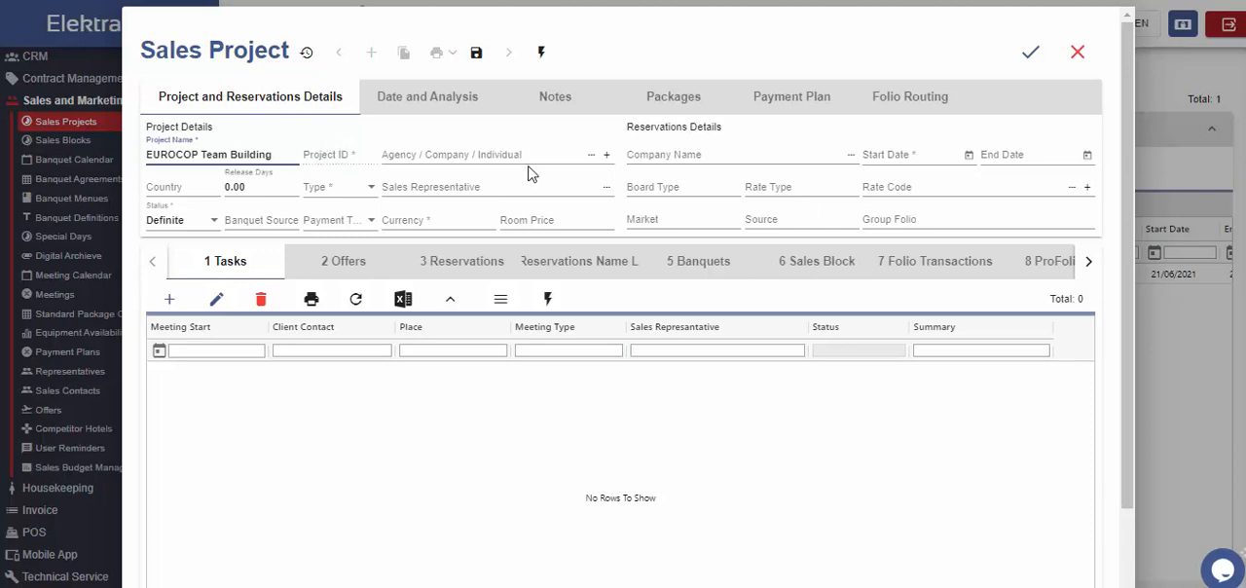
left_click(497, 154)
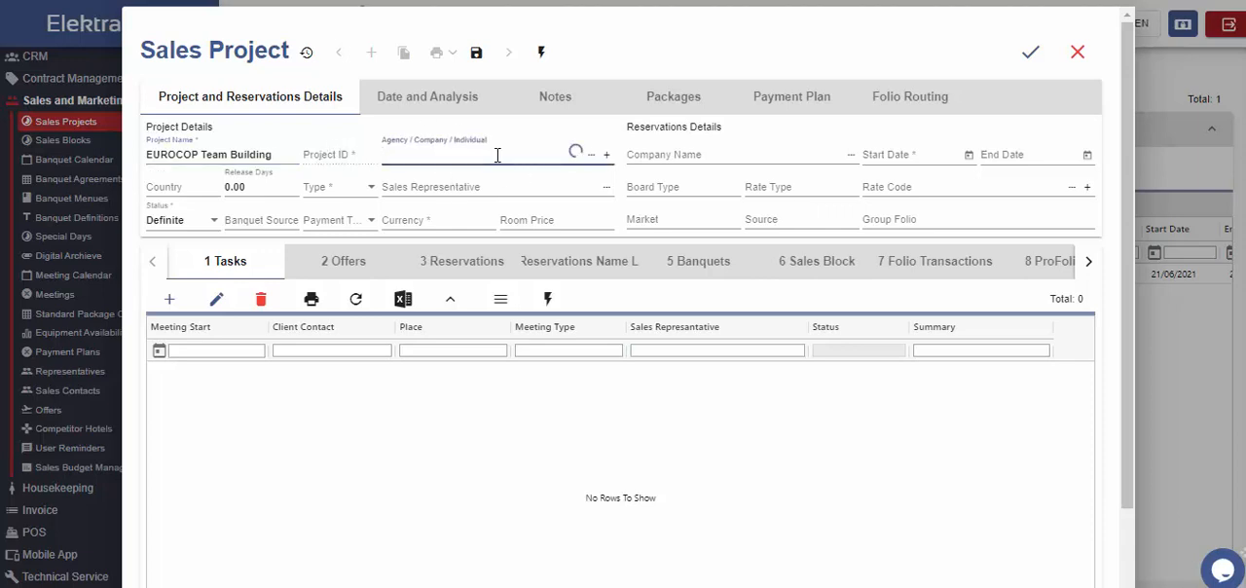
type("Joll")
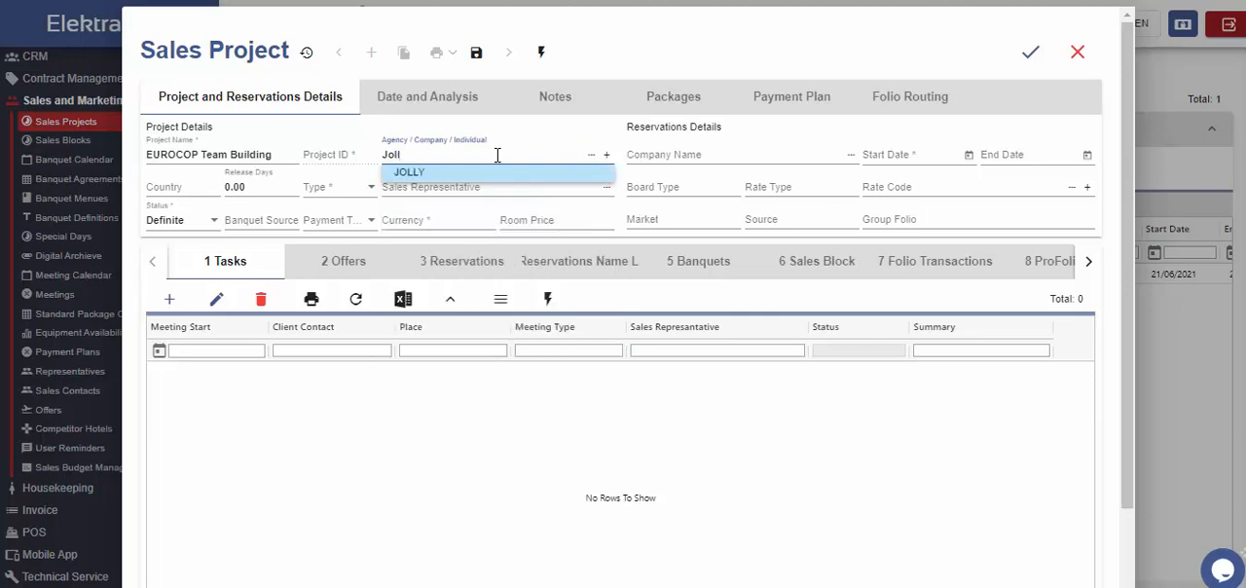
left_click(502, 172)
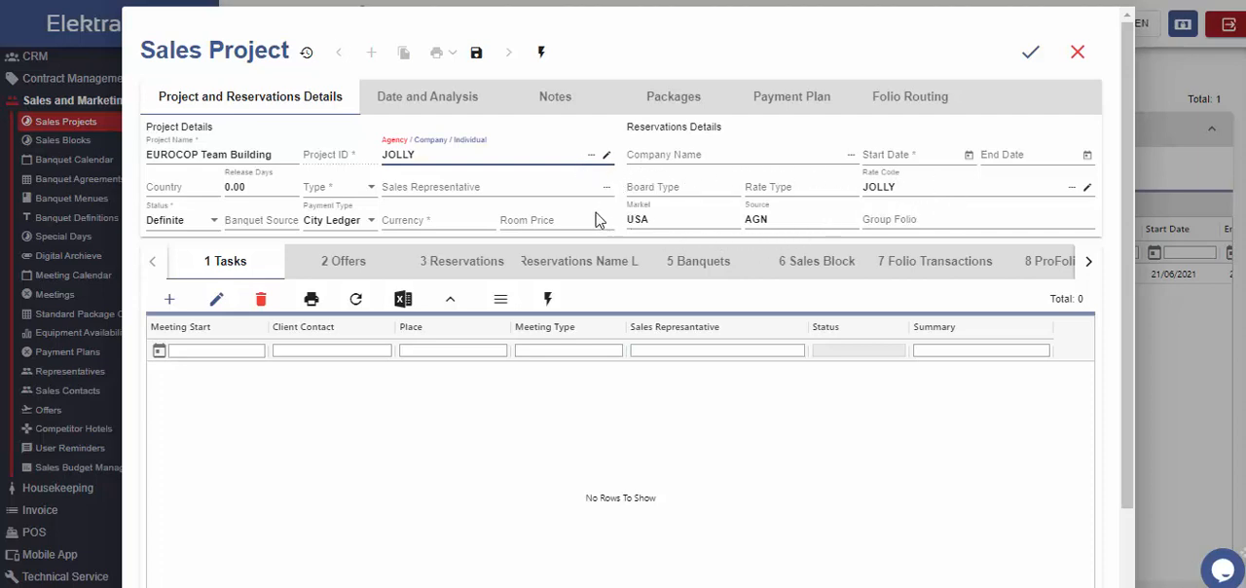
Step: Reselect JOLLY as the rate code and set the company name to EUROCOP in the reservation details
left_click(1034, 185)
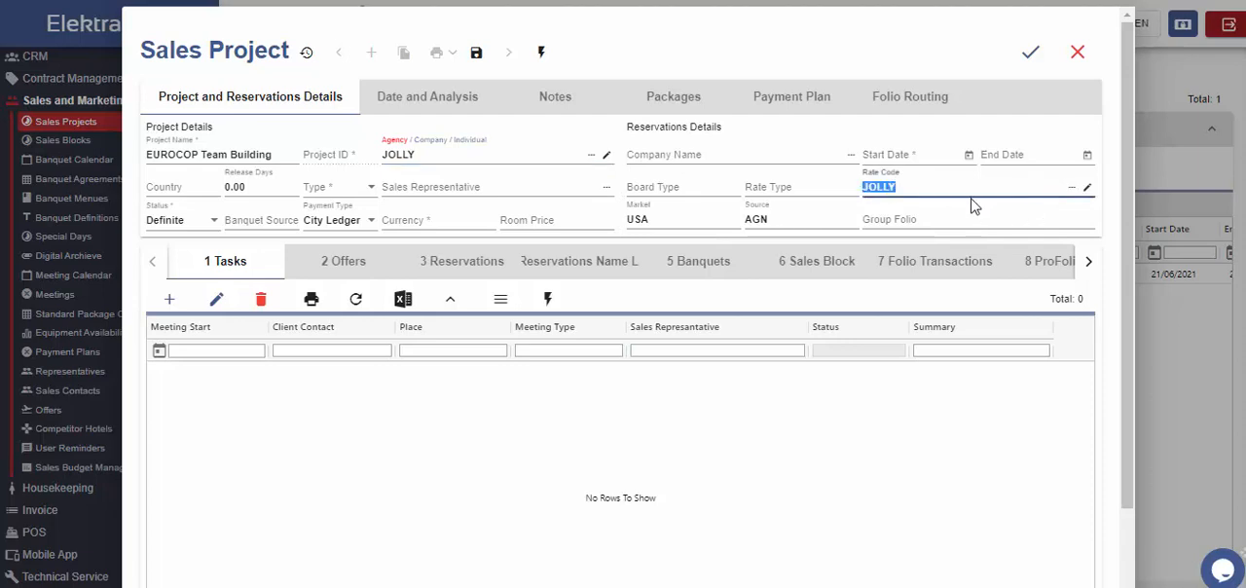
key("BackSpace")
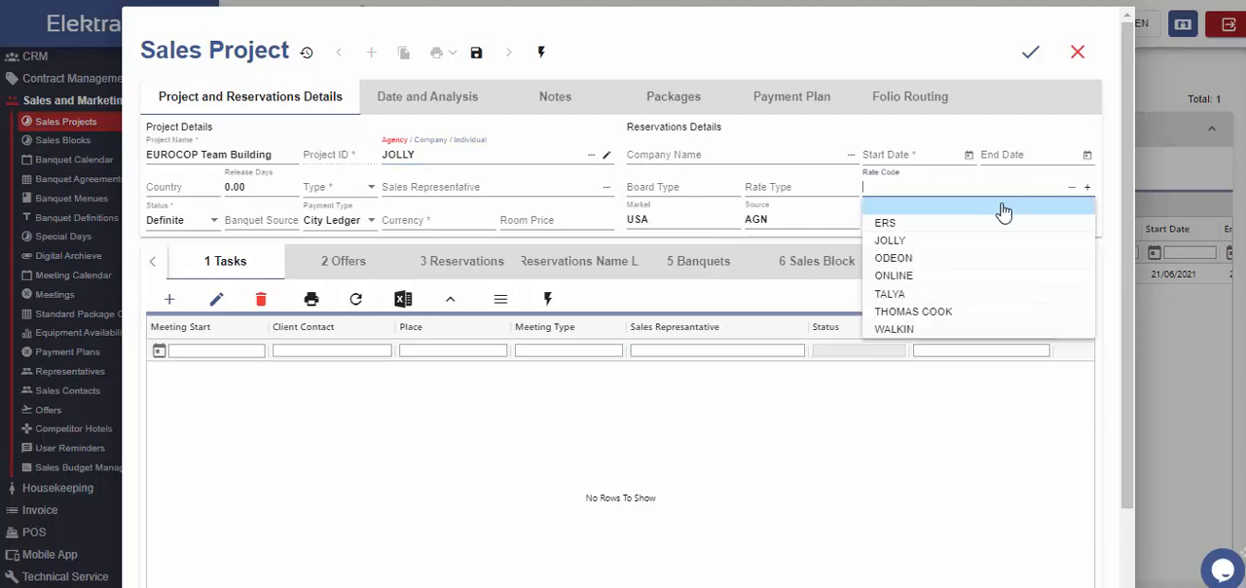
left_click(941, 241)
type("eur")
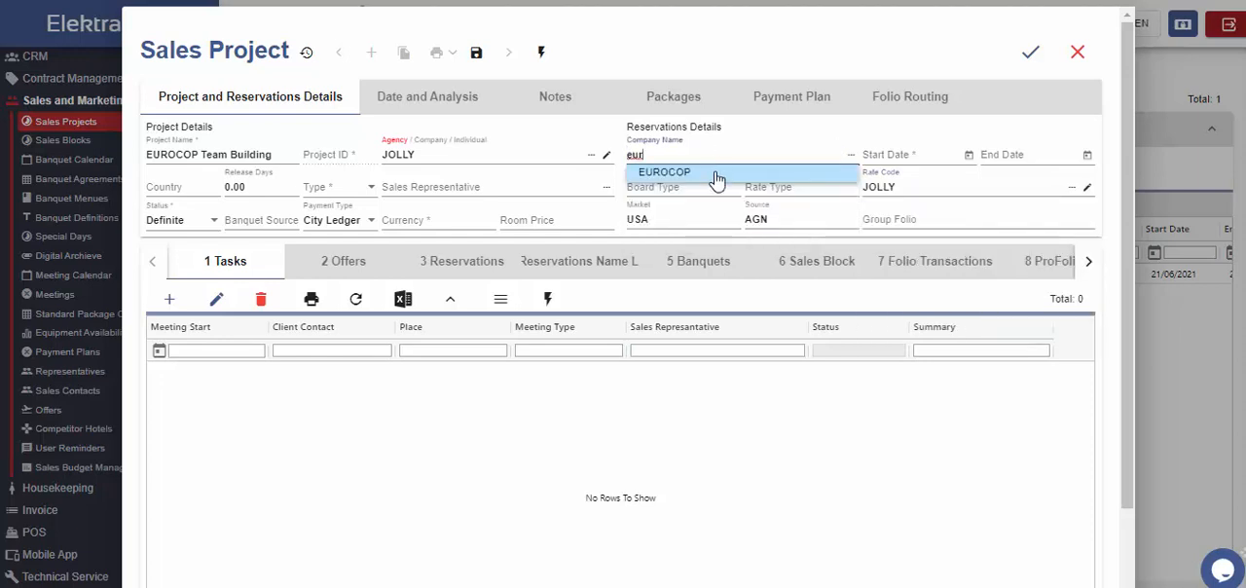
left_click(718, 174)
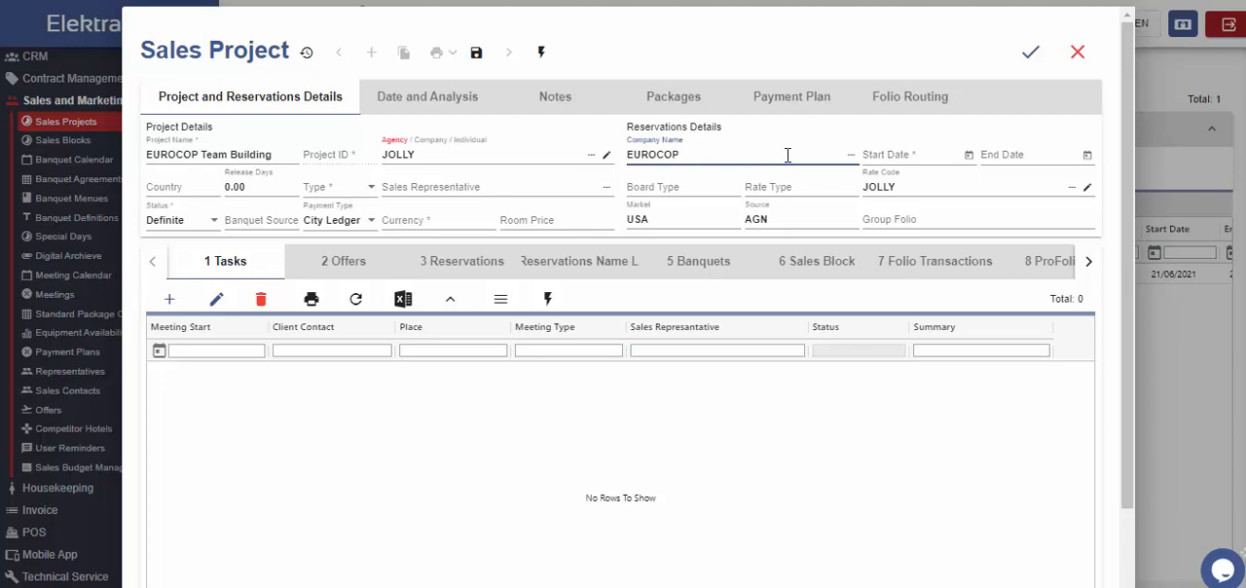
Step: Set the project's start date to 20/6/2021 and its end date to 25/6/2021
left_click(970, 157)
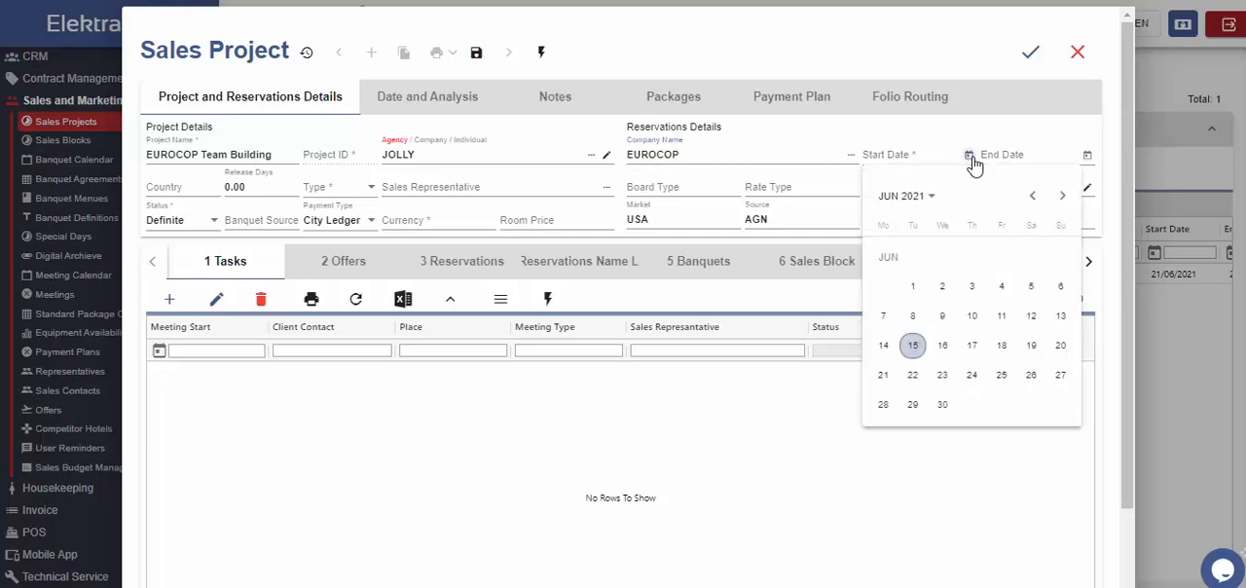
left_click(1061, 345)
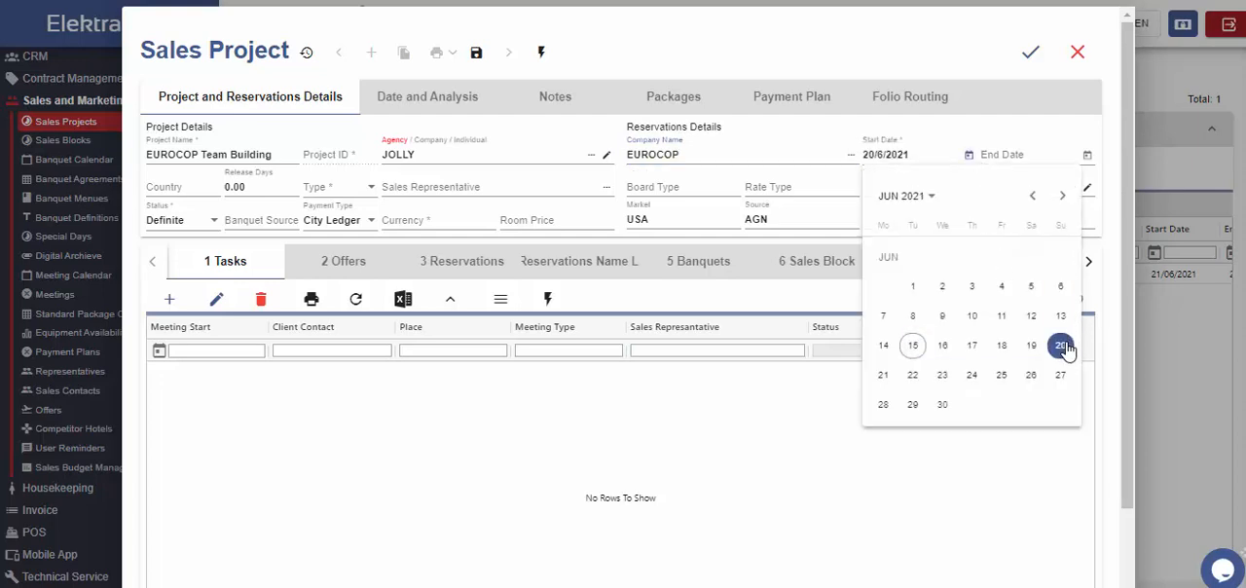
left_click(1087, 159)
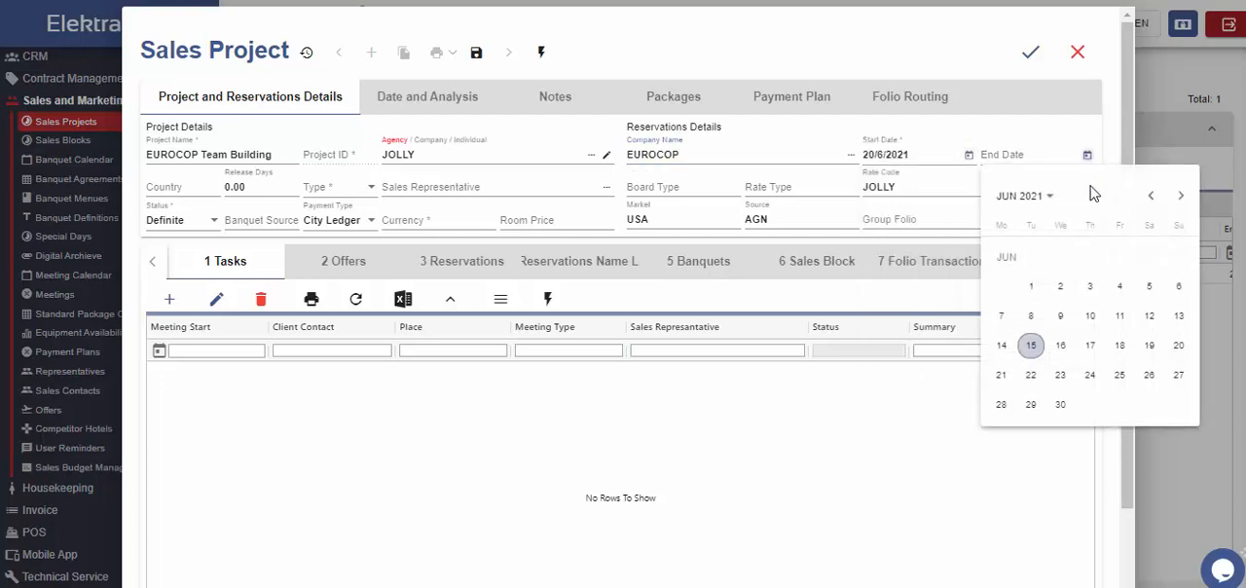
left_click(1119, 376)
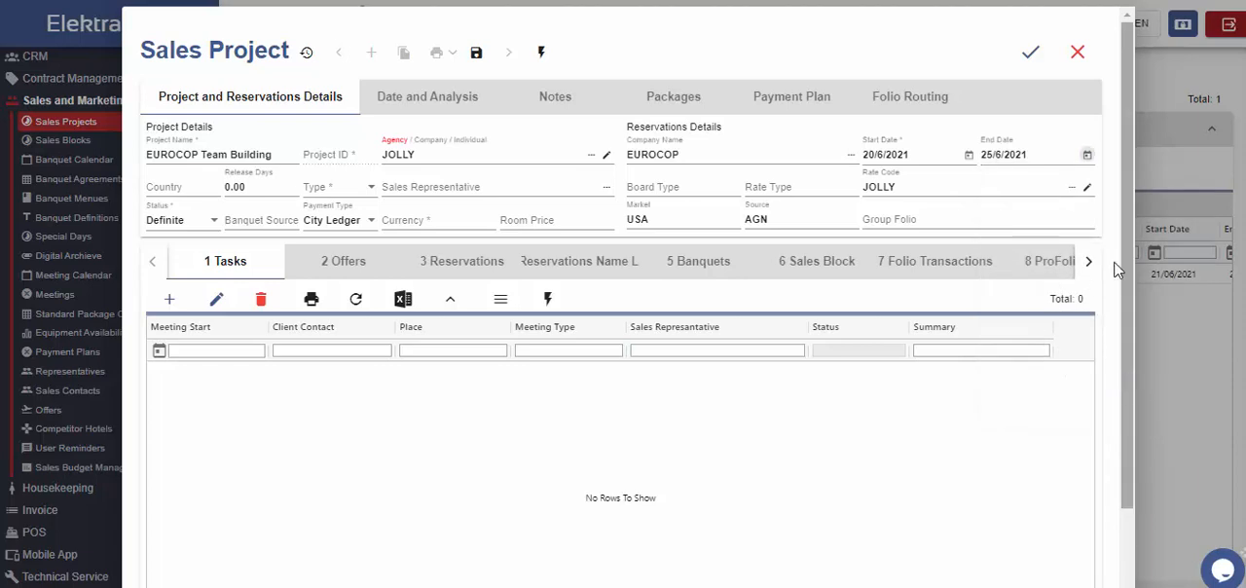
Step: Set the project's country to Austria
left_click(164, 189)
type("Aus")
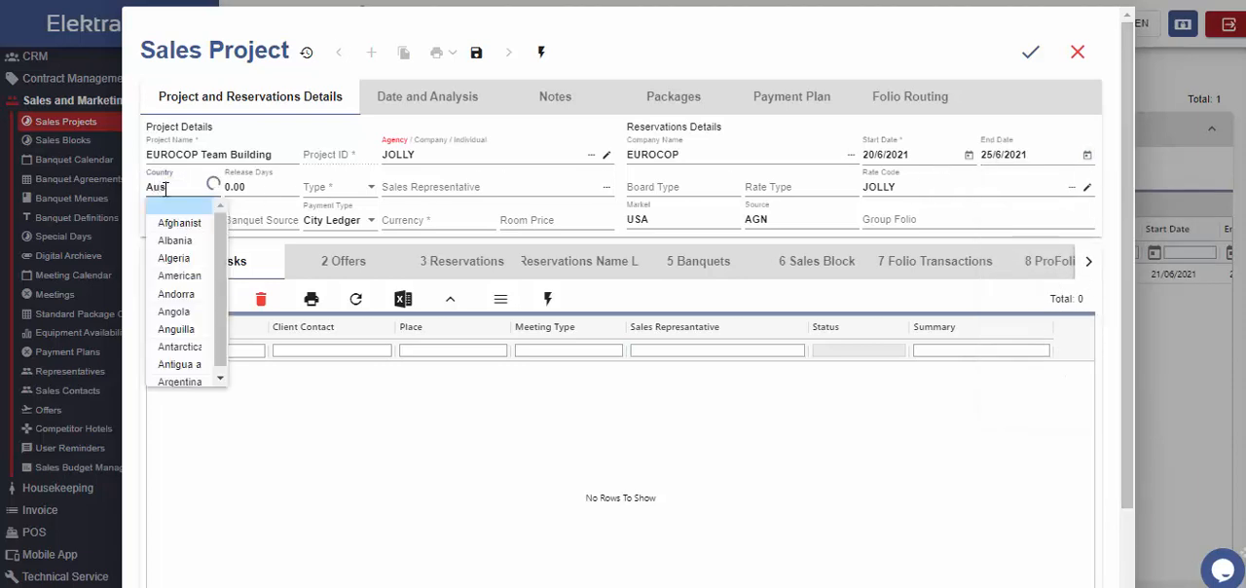
type("tri")
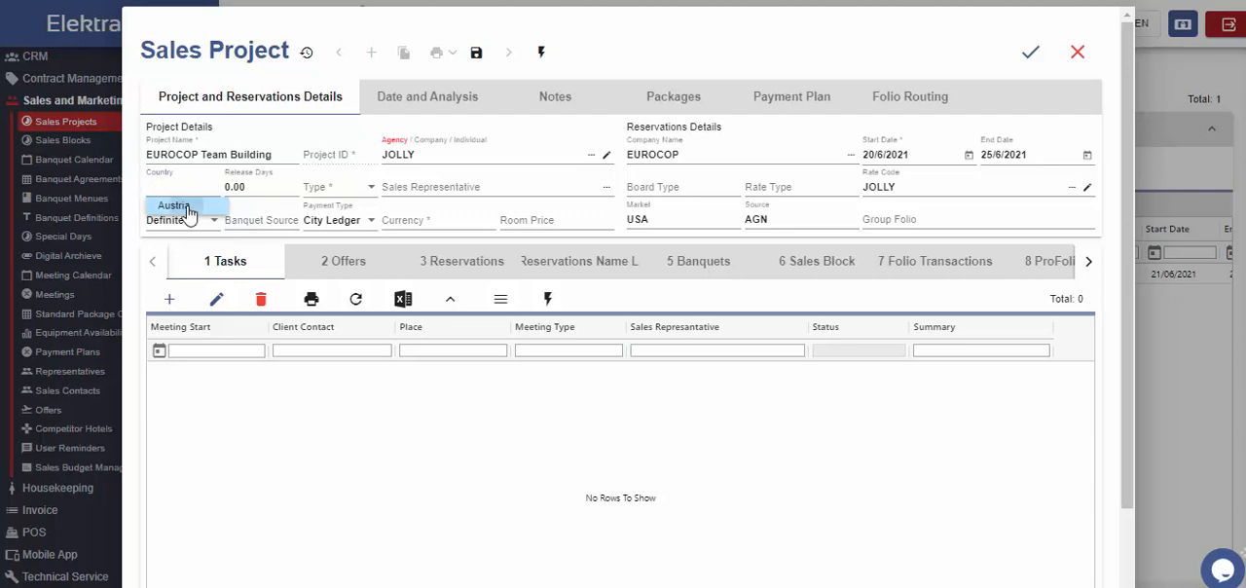
left_click(181, 222)
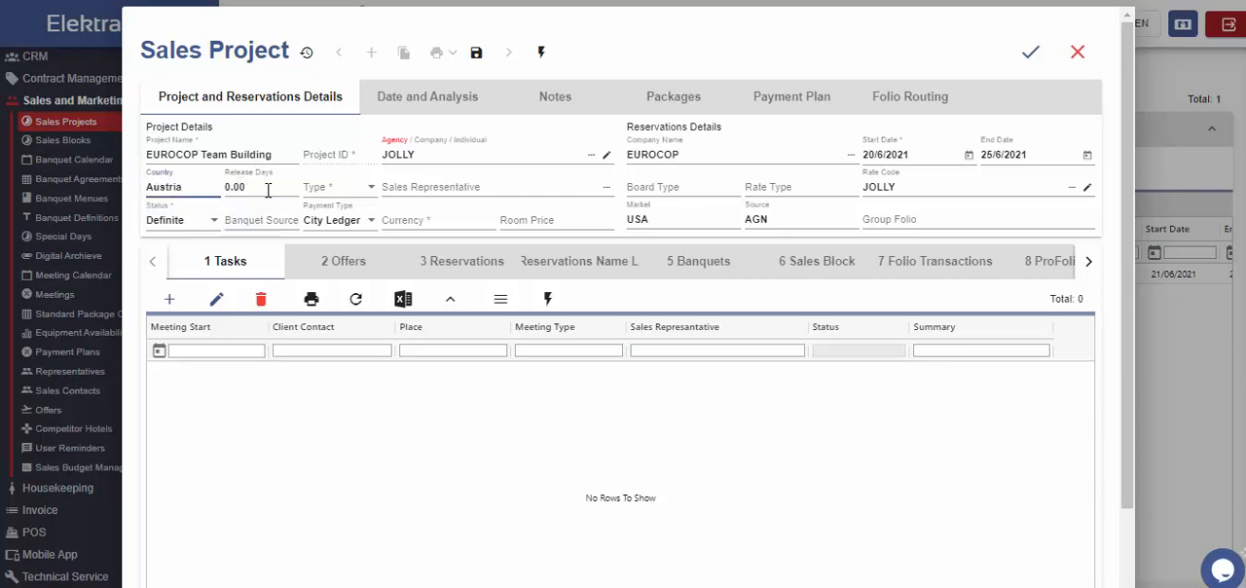
Step: Set the project type to Banquet and choose the sales representative
left_click(268, 189)
left_click(361, 196)
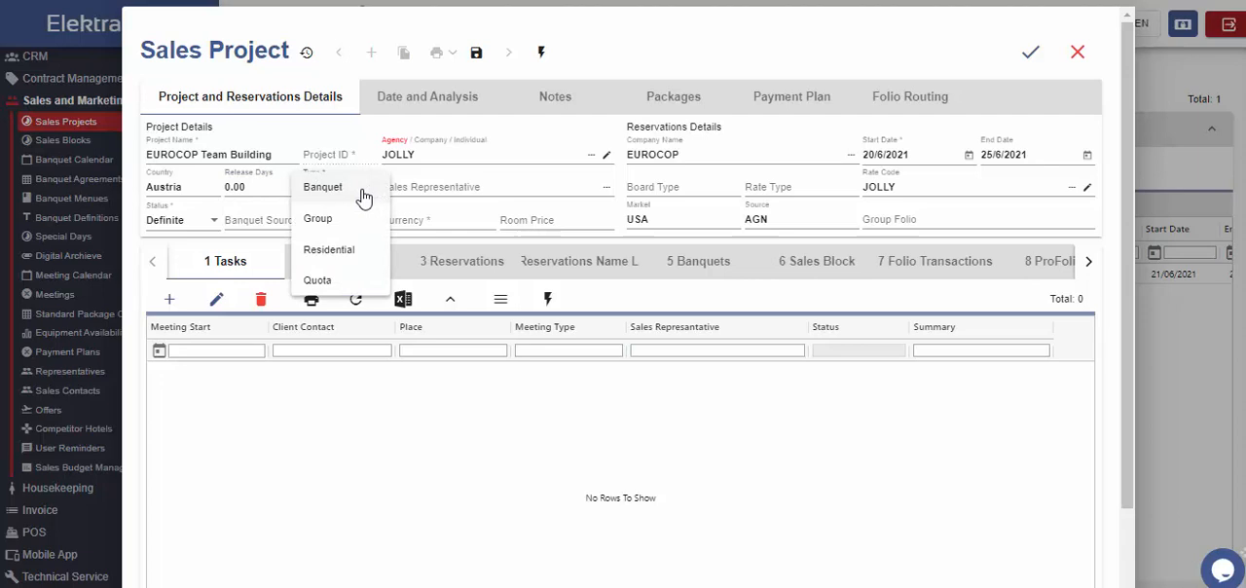
left_click(335, 189)
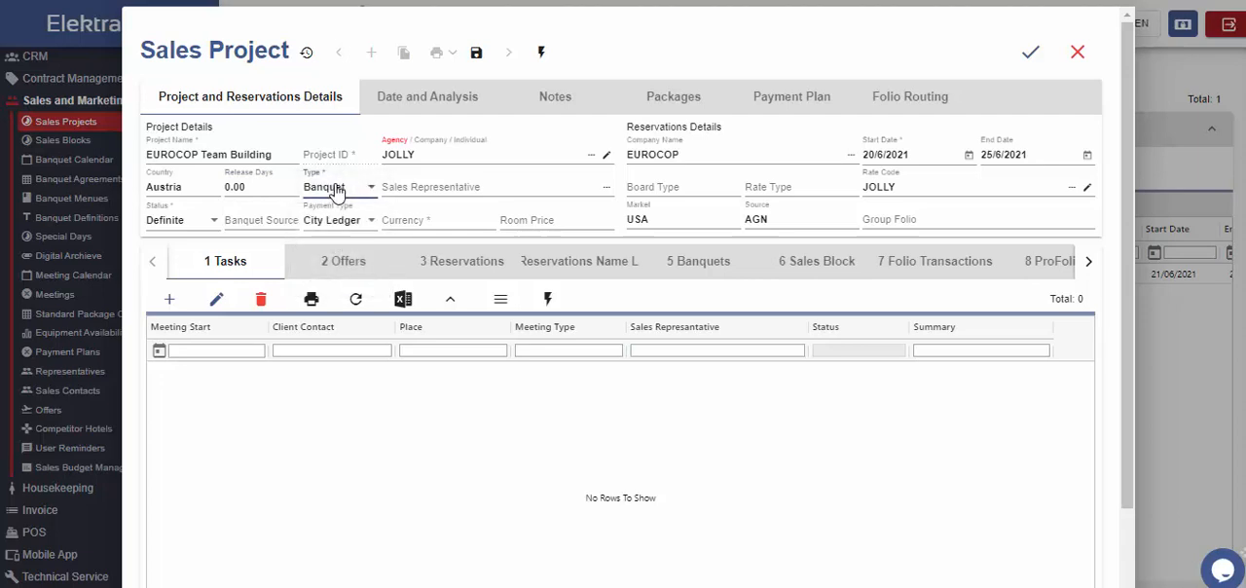
left_click(423, 185)
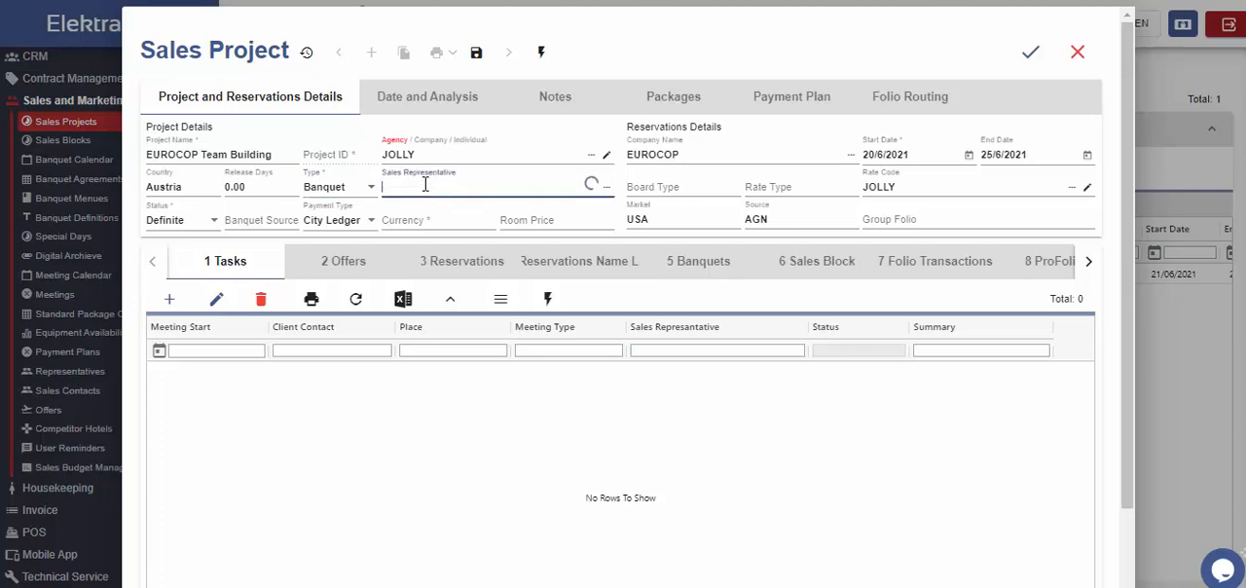
left_click(435, 275)
Step: Select Definite as the project status and Agreement as the banquet source
left_click(193, 224)
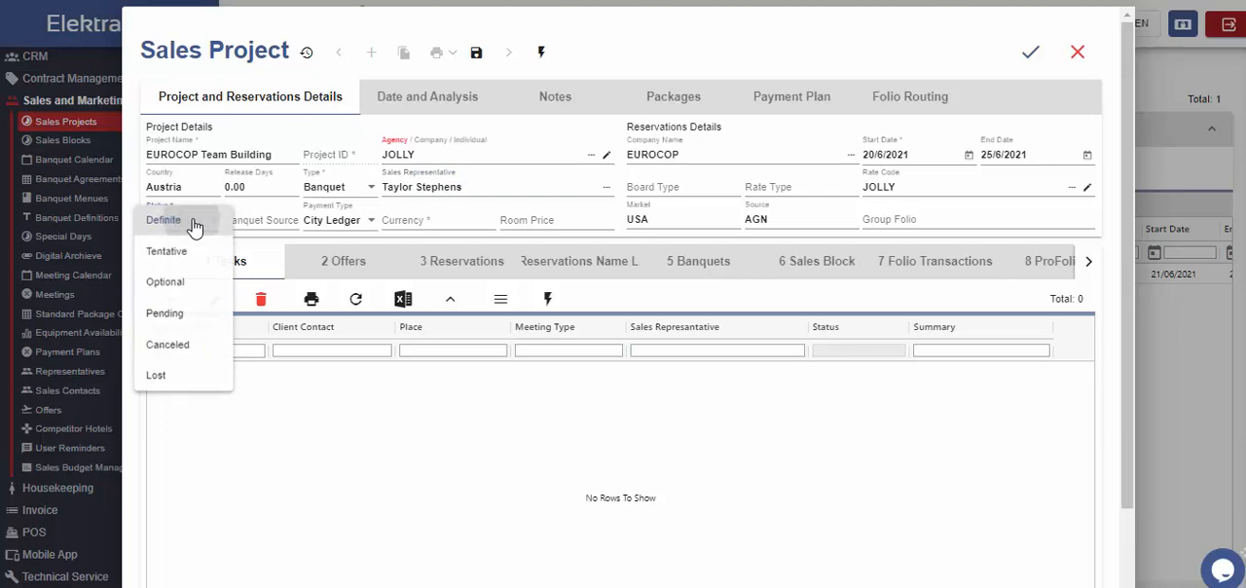
left_click(194, 223)
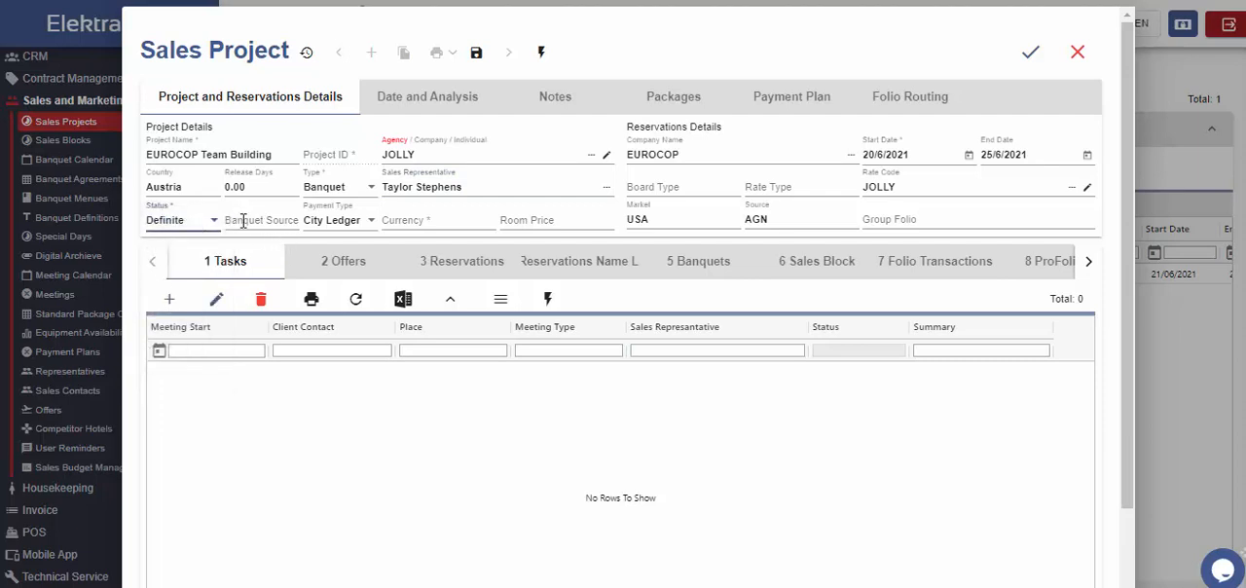
left_click(242, 221)
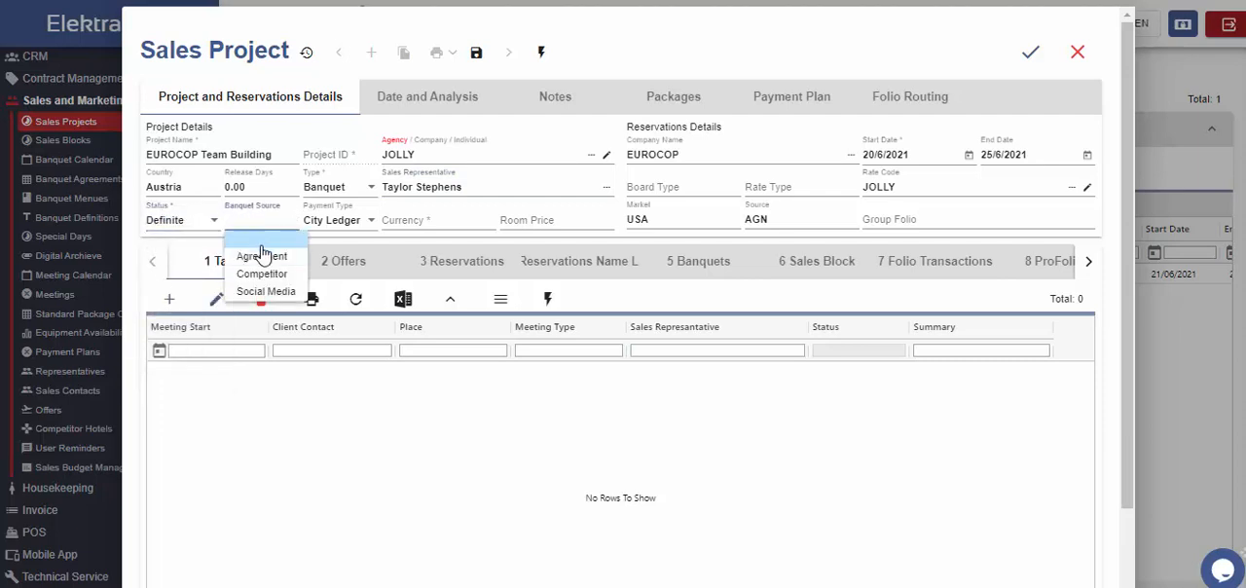
left_click(258, 253)
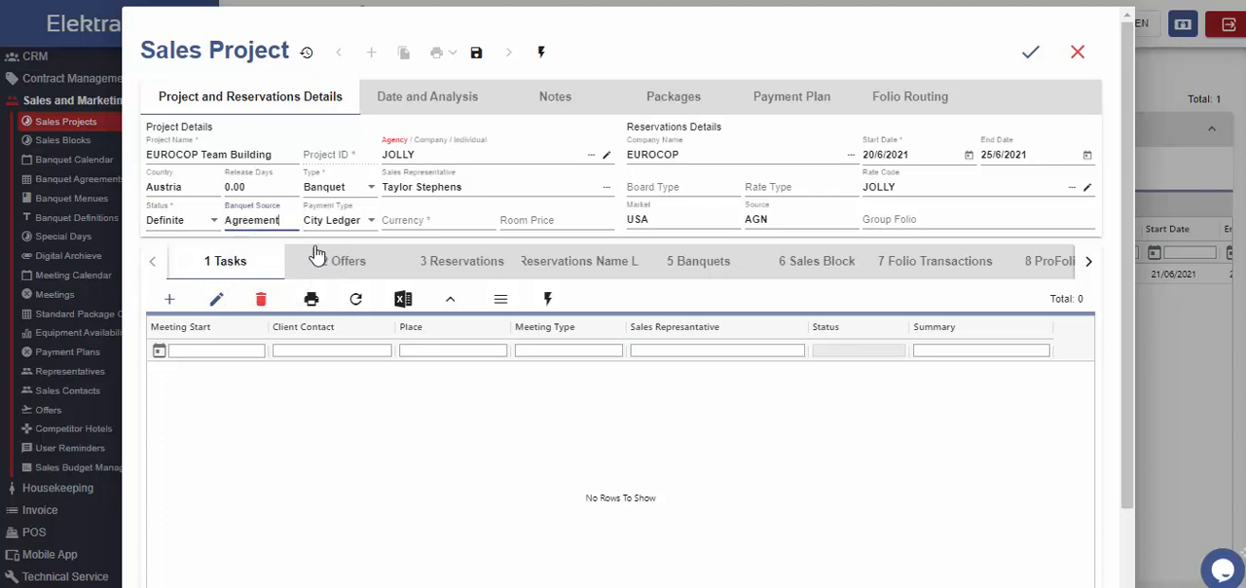
Step: Set the project's payment type to City Ledger and its currency to EUR
left_click(371, 225)
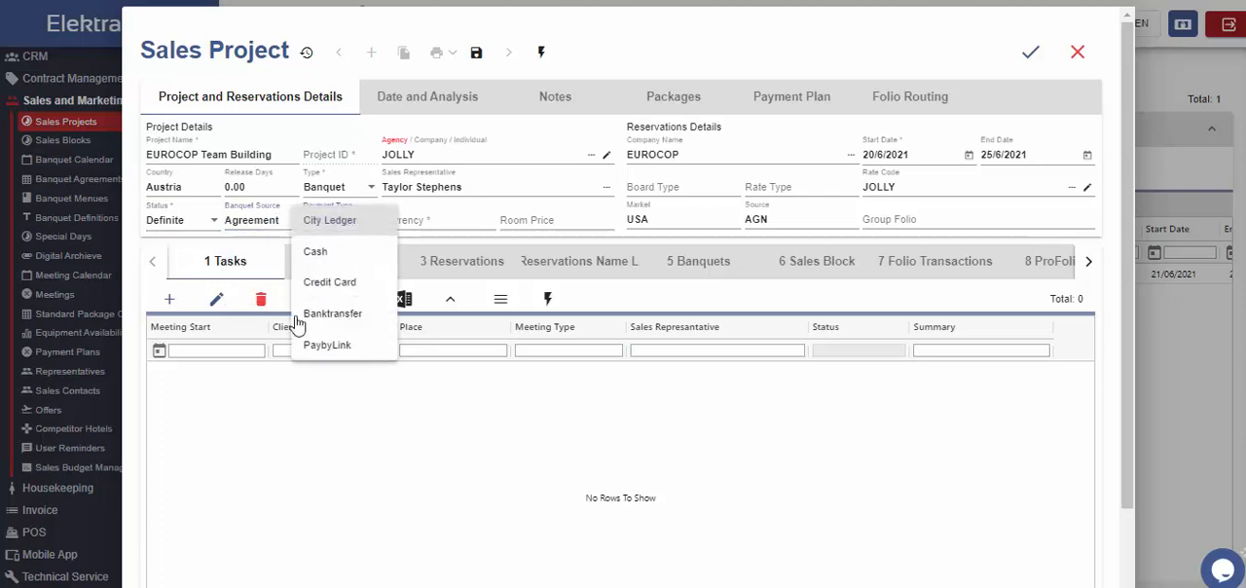
left_click(360, 231)
left_click(395, 220)
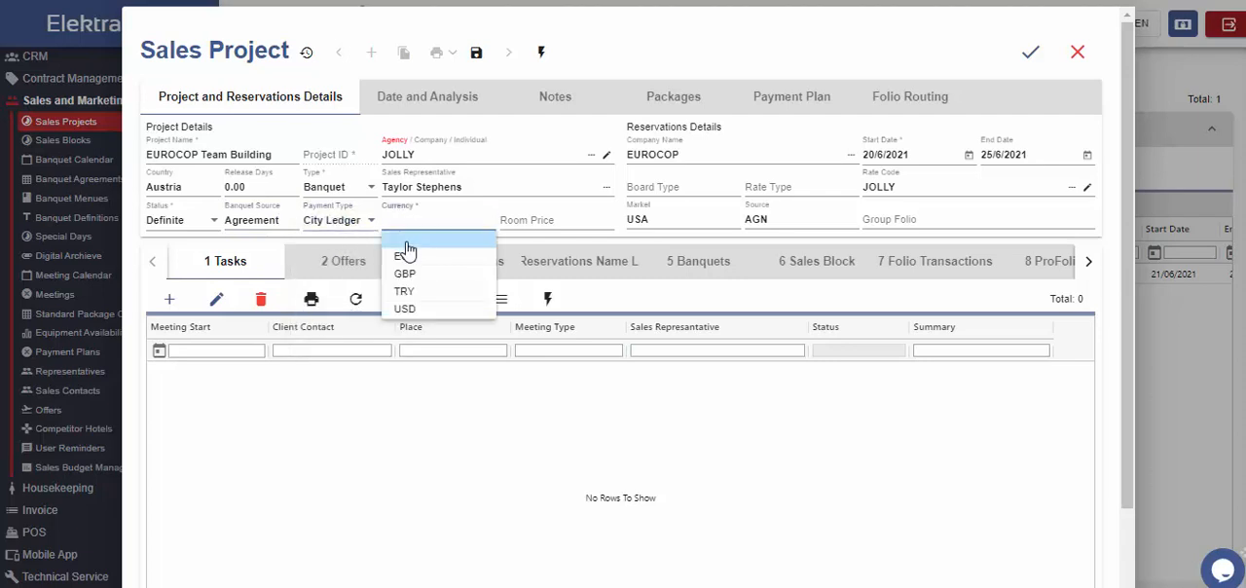
left_click(412, 242)
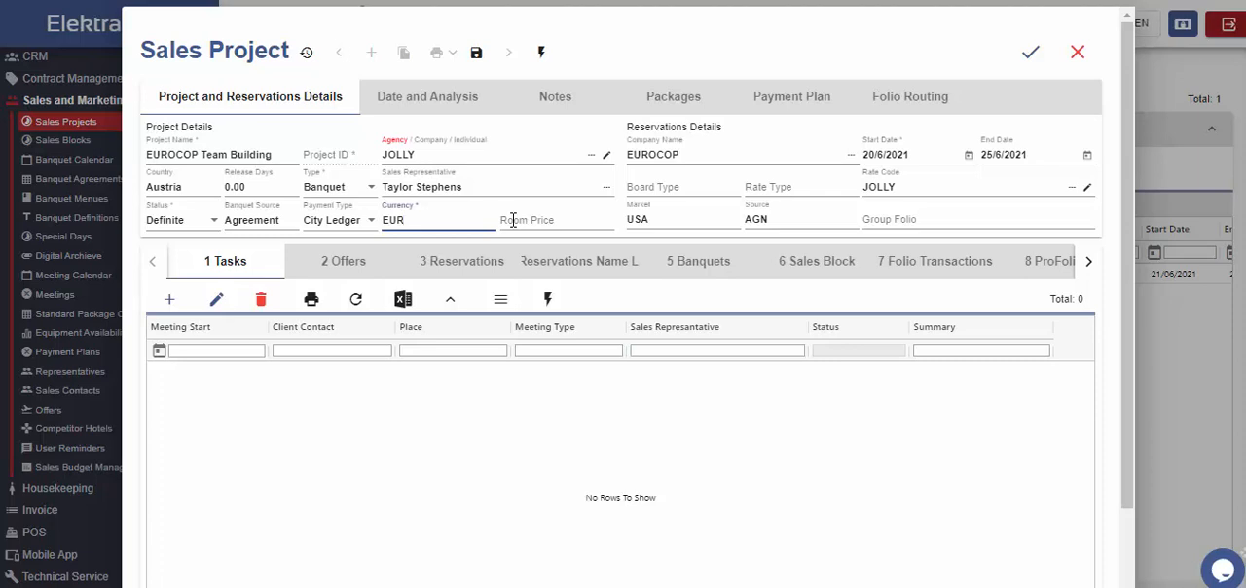
Step: Set the reservation board type to BB and the rate type to Refundable, and save the project
left_click(688, 218)
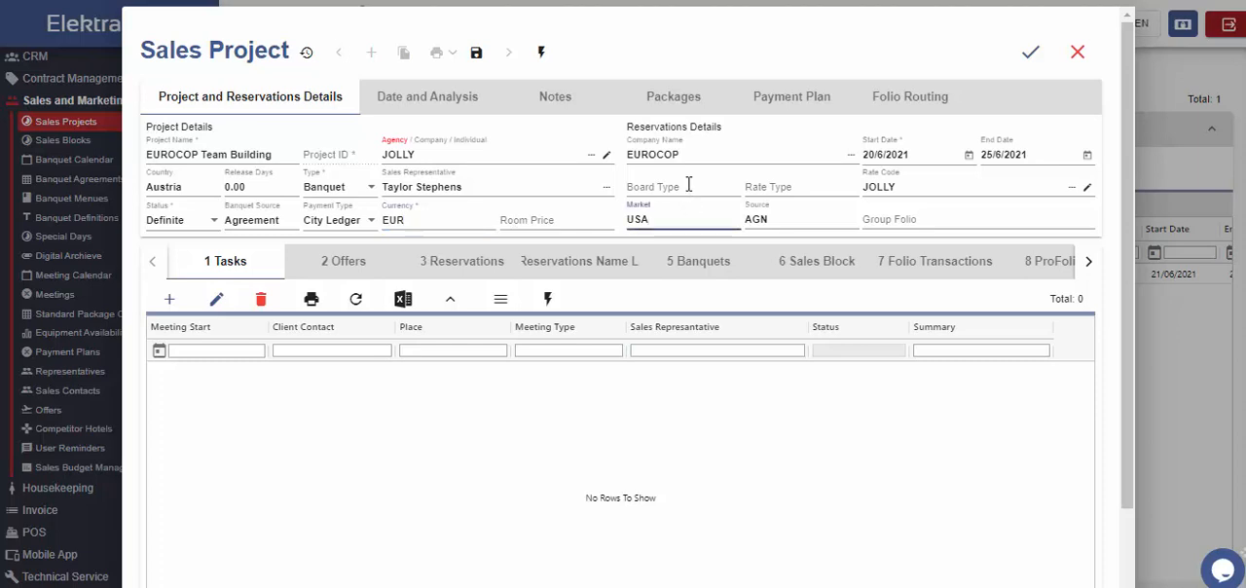
left_click(689, 184)
left_click(668, 220)
left_click(784, 189)
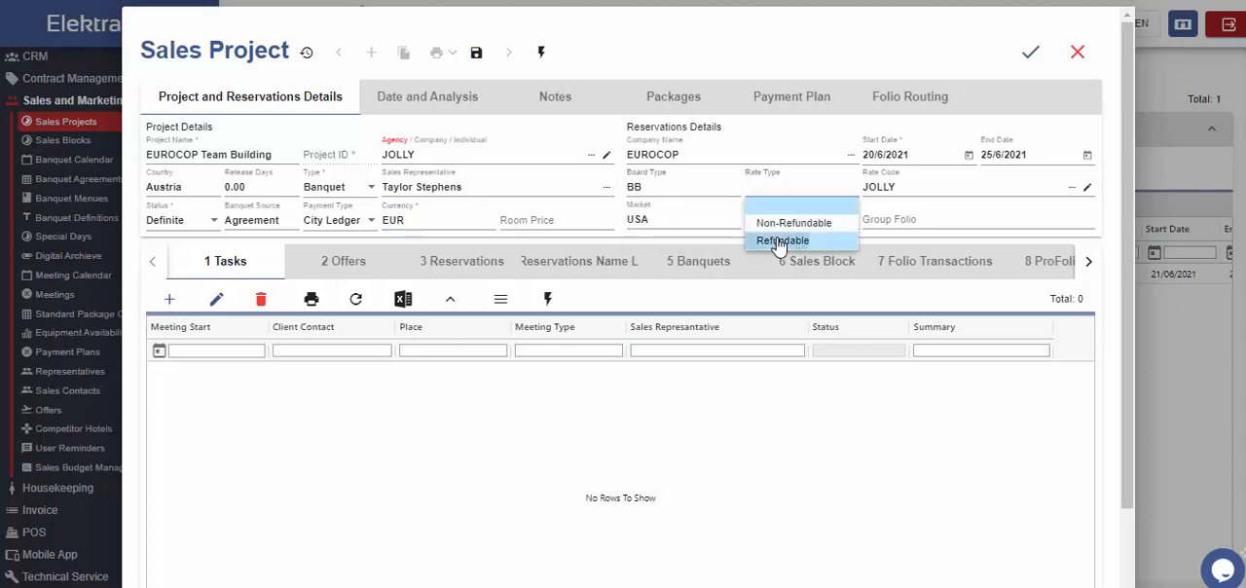
left_click(779, 242)
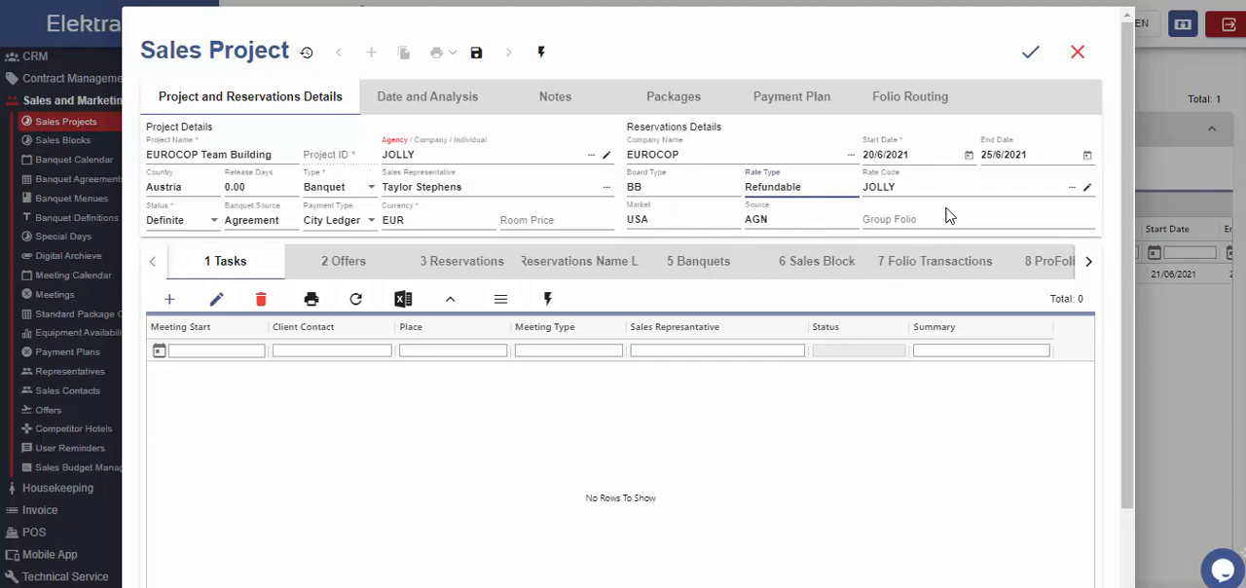
left_click(1027, 68)
Step: Set the Group Sheet Publish Date to 14/6/2021 in the project's date and analysis details
left_click(457, 93)
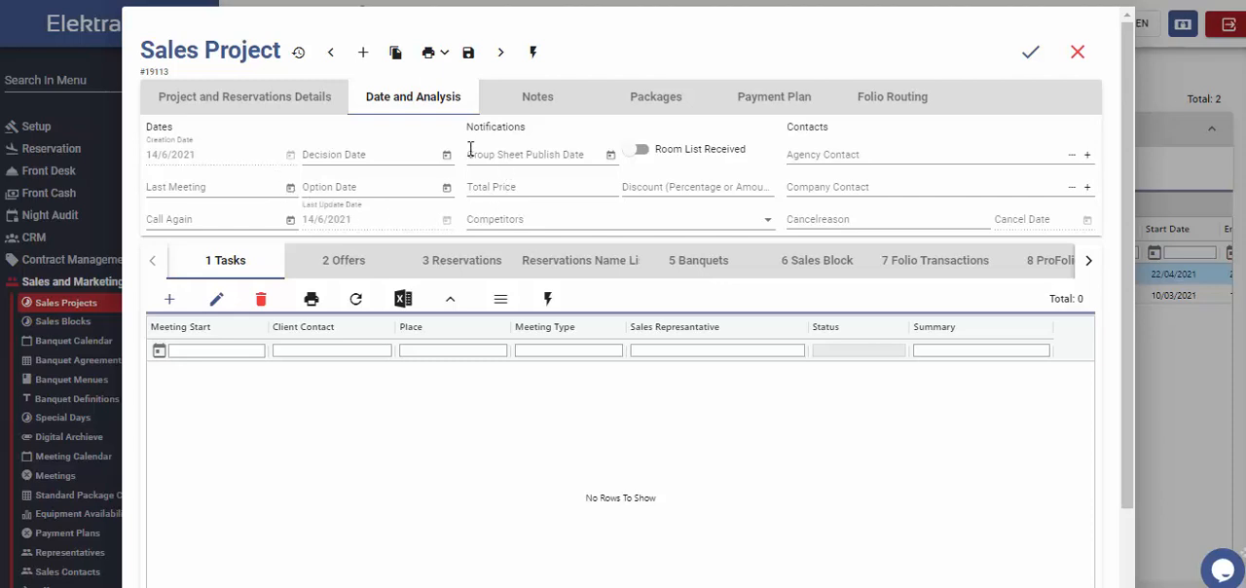
left_click(612, 159)
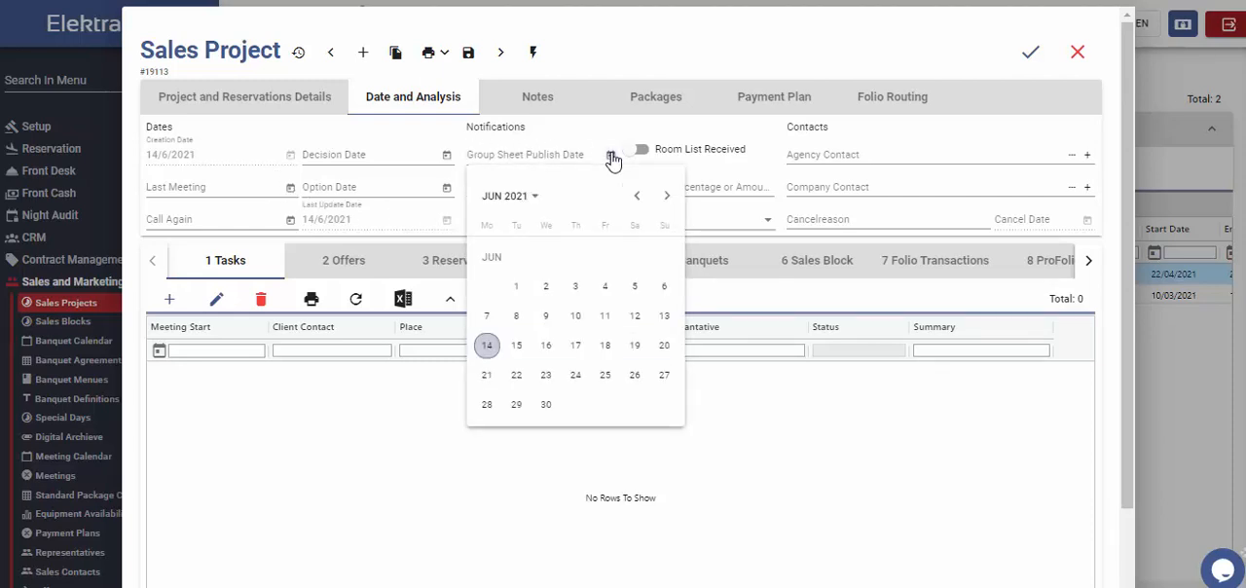
left_click(493, 352)
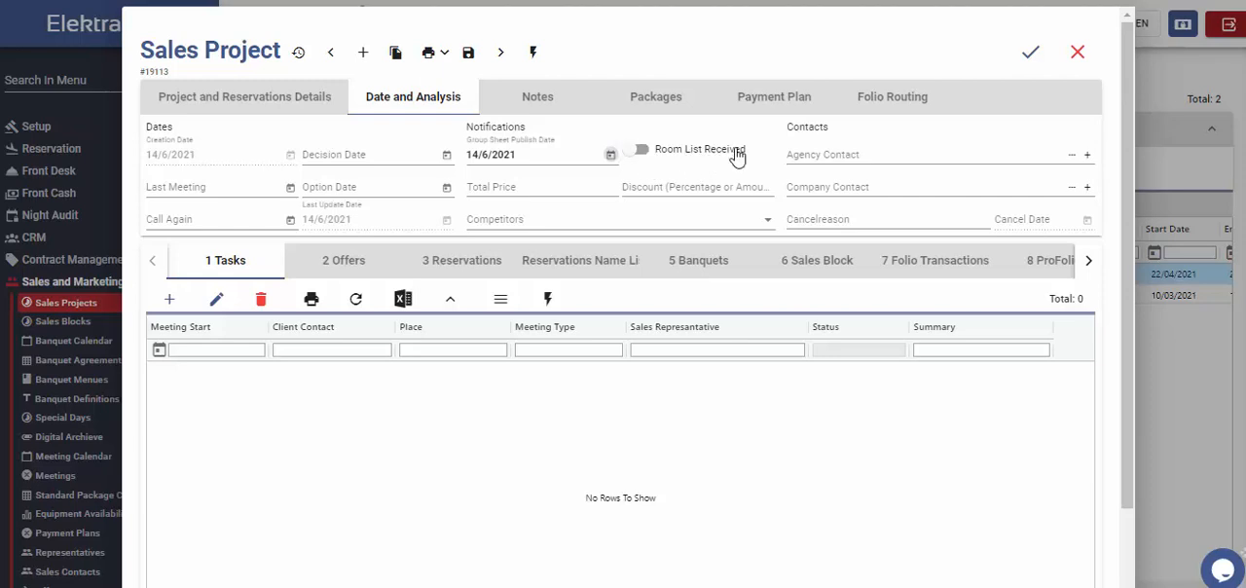
left_click(645, 154)
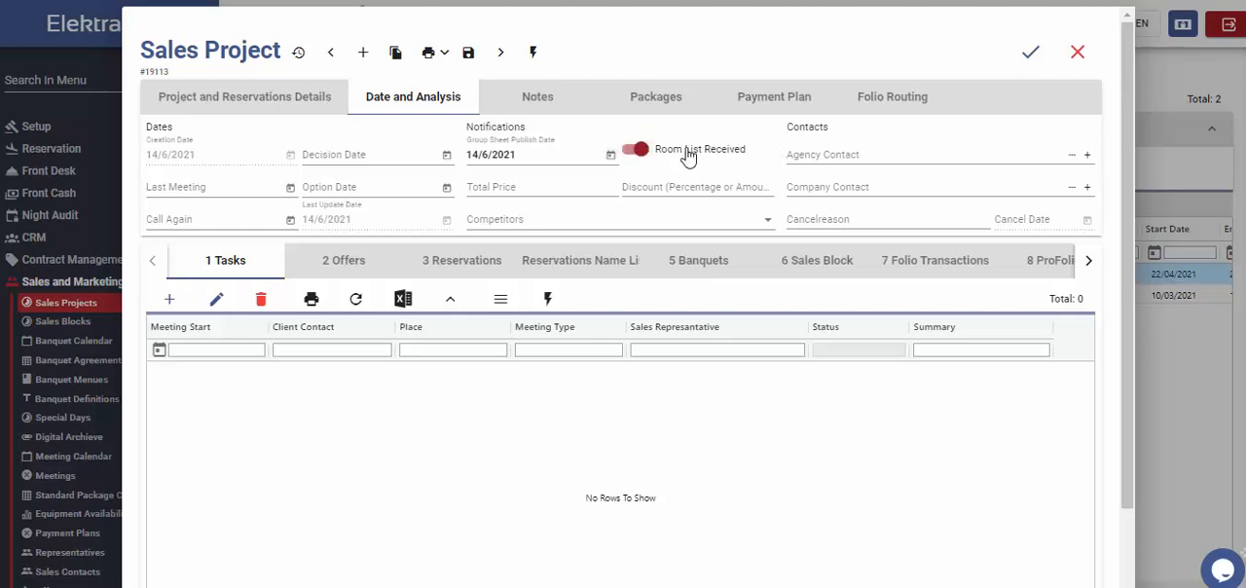
left_click(631, 153)
left_click(643, 186)
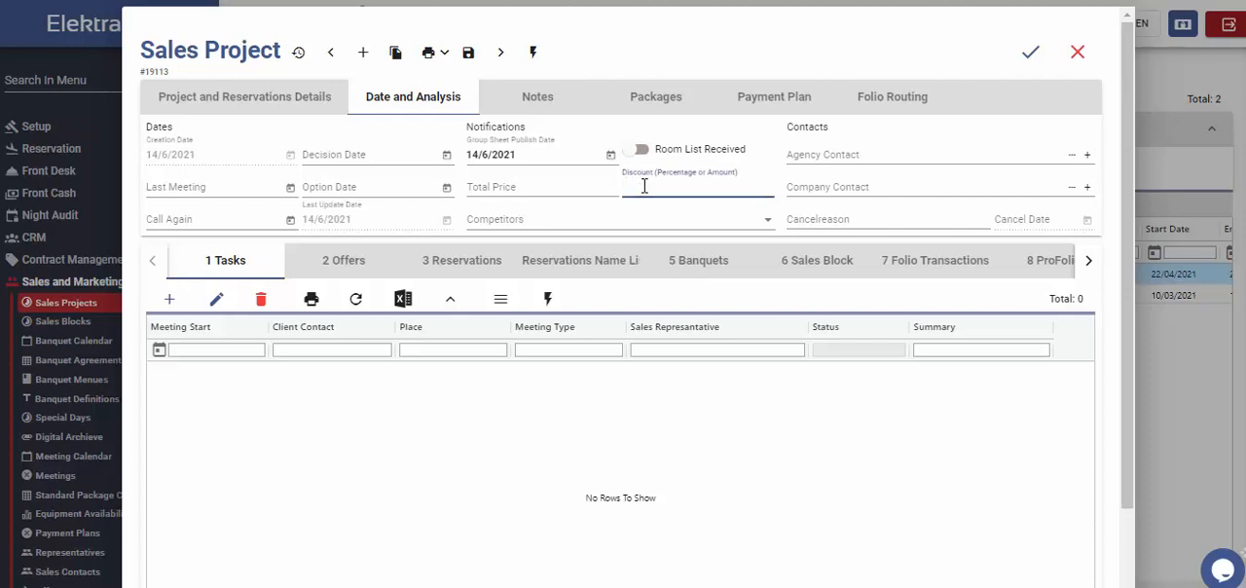
Step: Add Wonder Pallace as the project's competitor
left_click(545, 222)
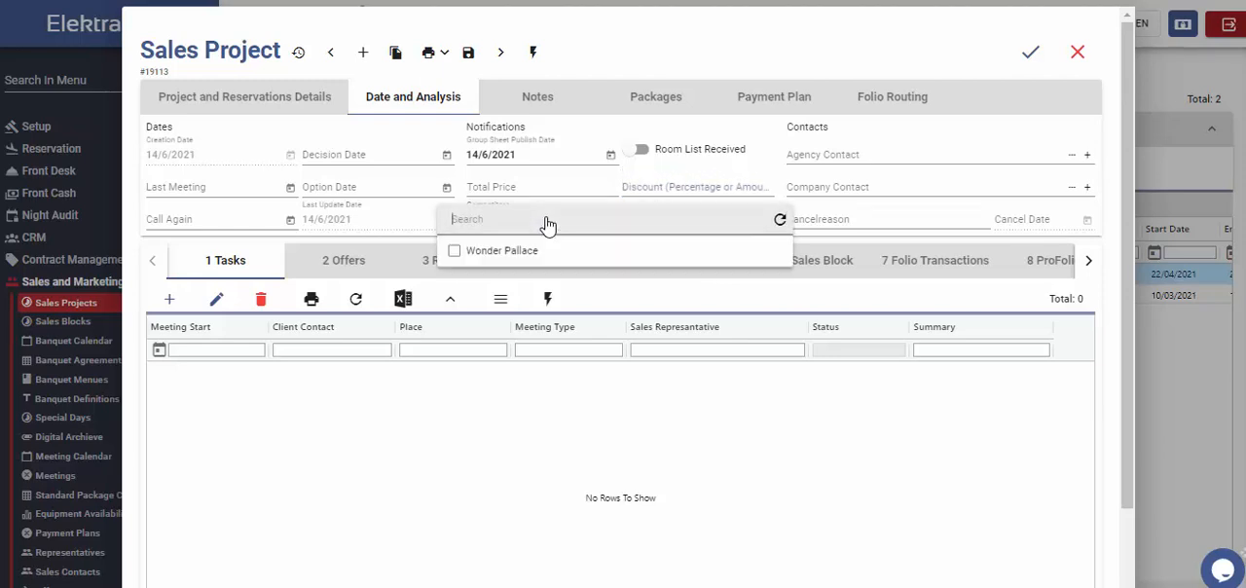
left_click(454, 251)
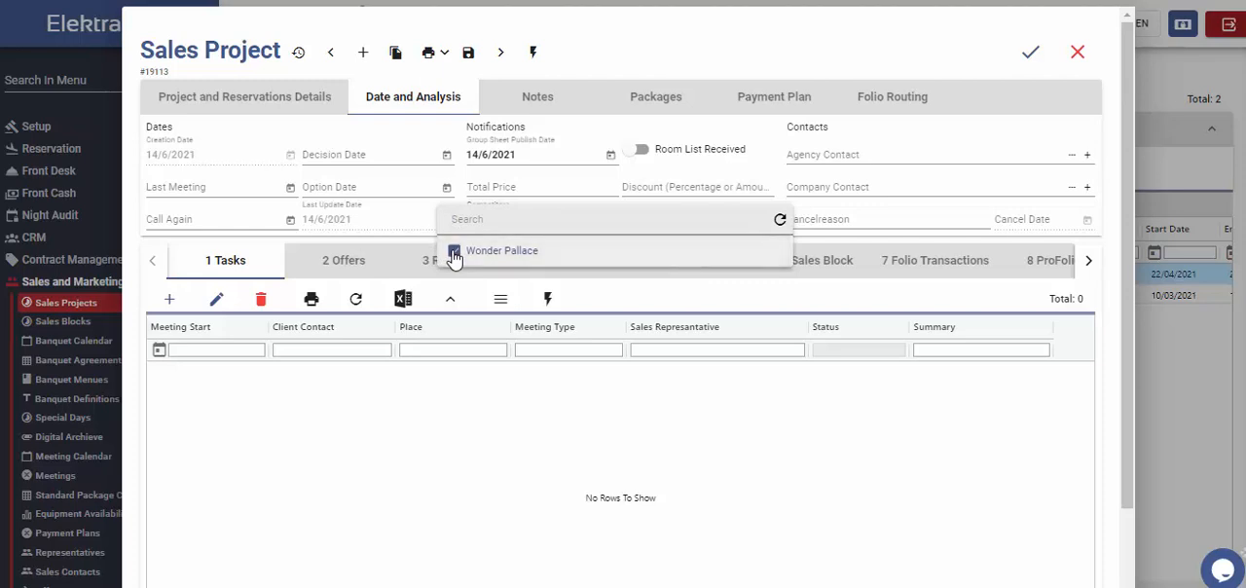
left_click(649, 51)
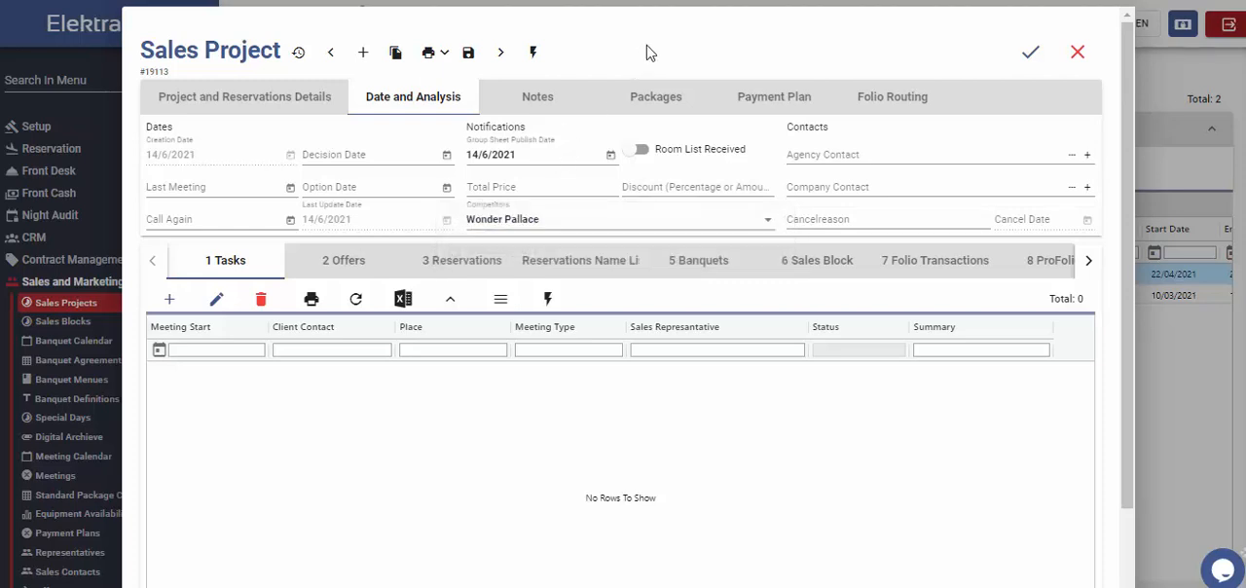
Step: Assign the agency contact to the project from the contacts list
left_click(954, 153)
left_click(1070, 157)
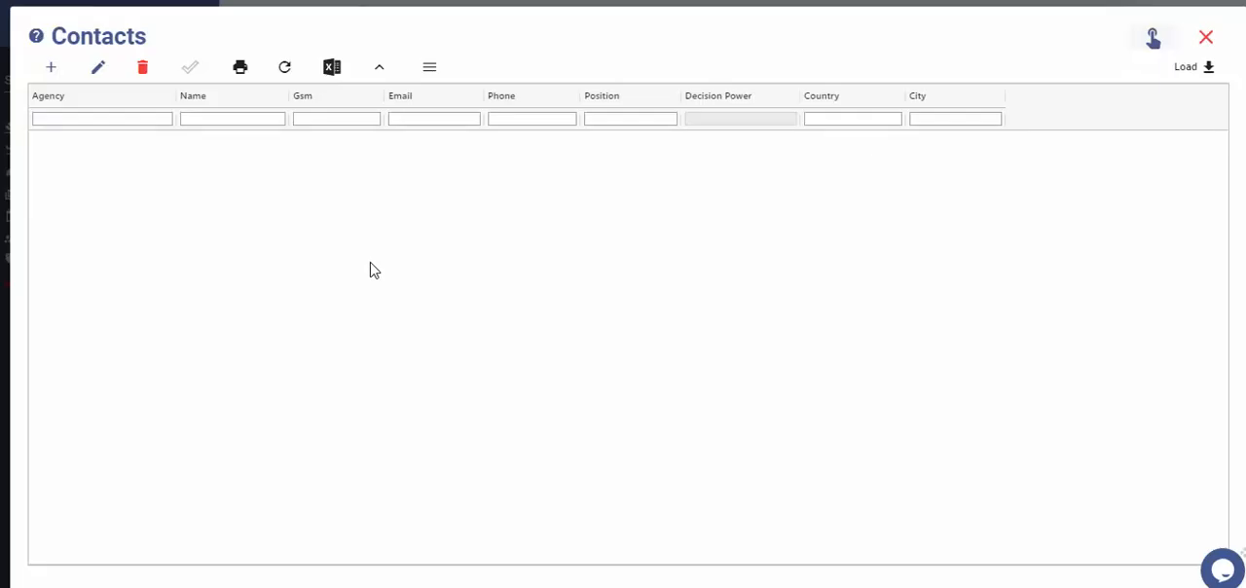
double_click(438, 223)
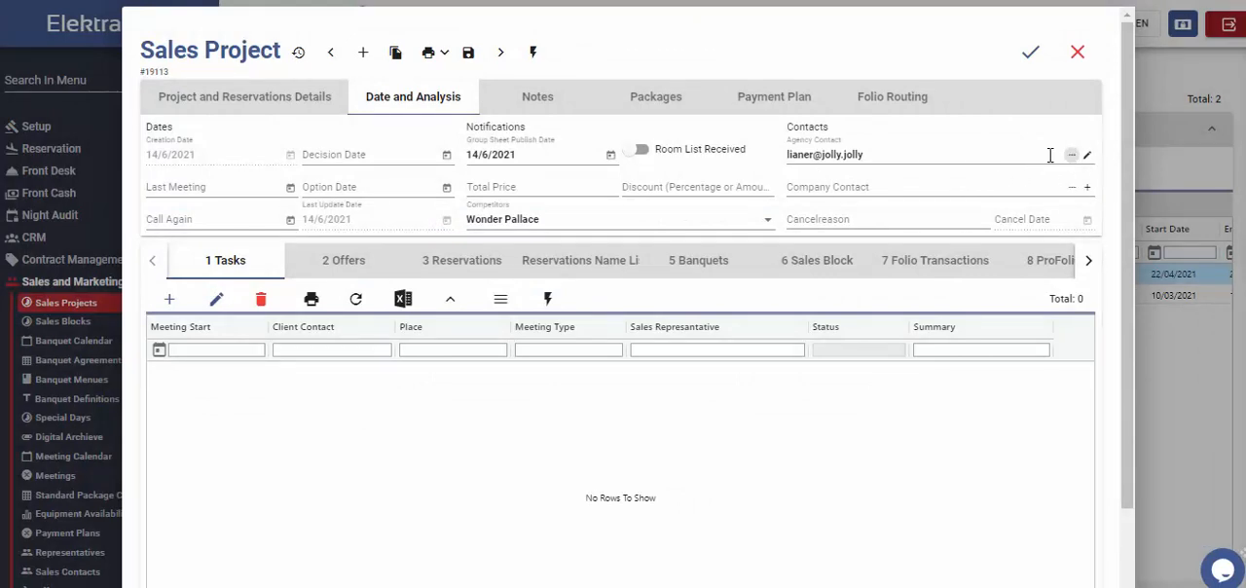
Step: Look over the project's cancellation fields and its note, invoice note and invoice address fields
left_click(900, 219)
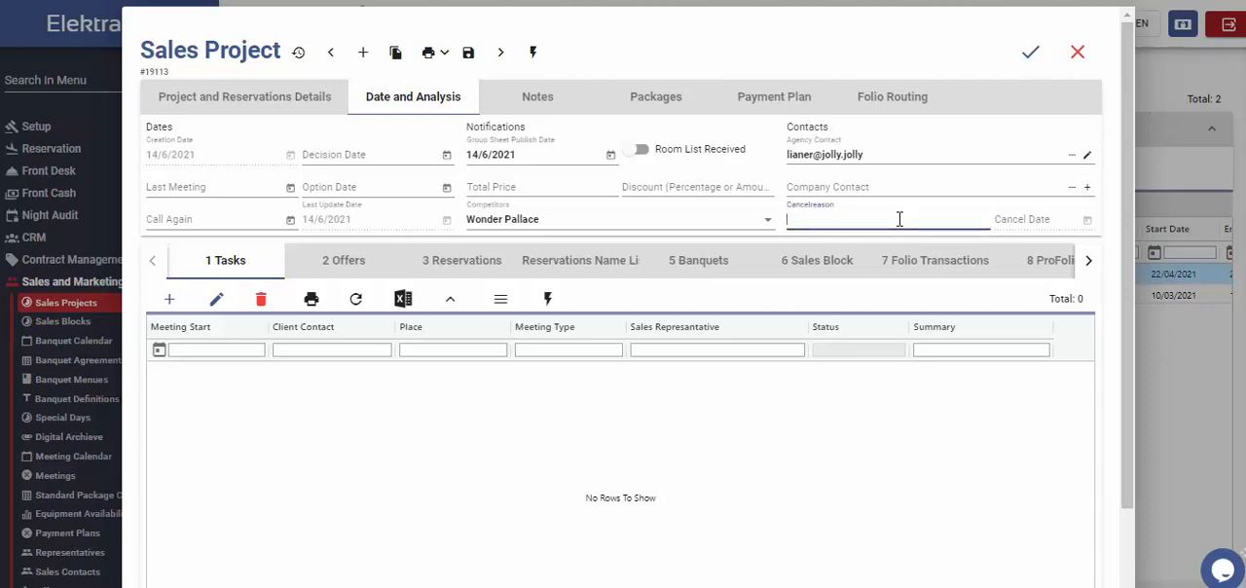
left_click(1069, 219)
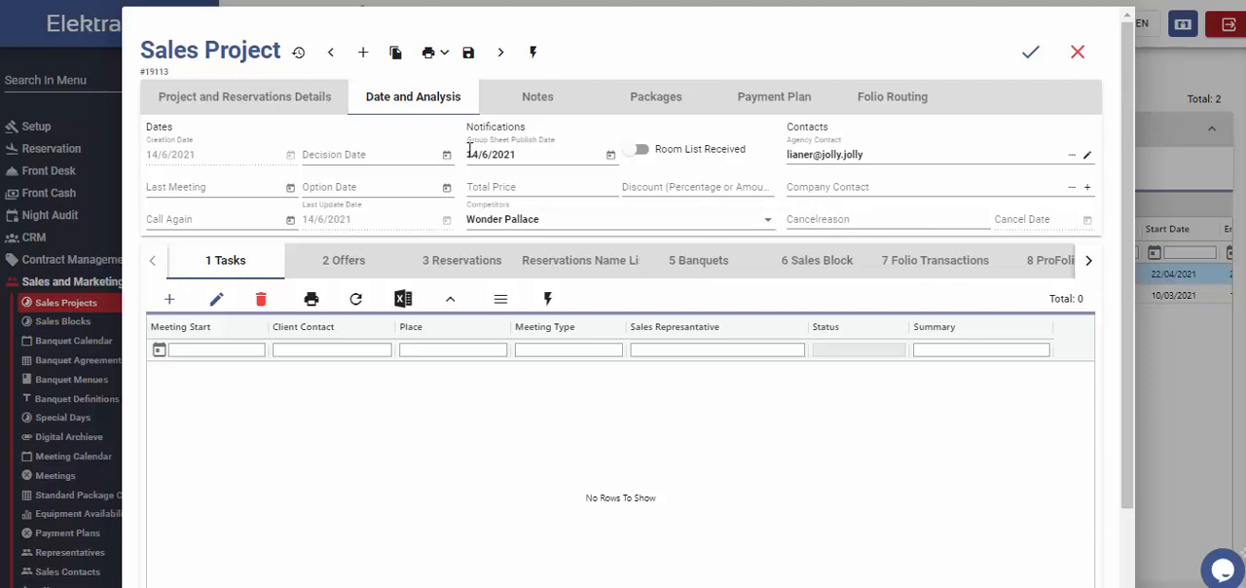
left_click(533, 103)
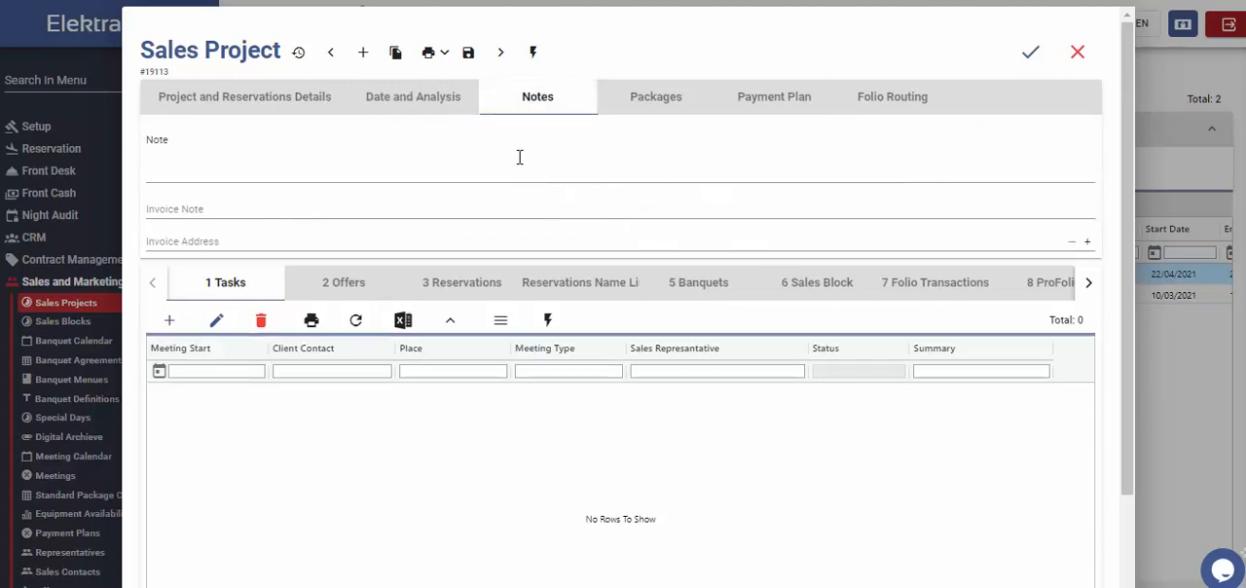
left_click(173, 171)
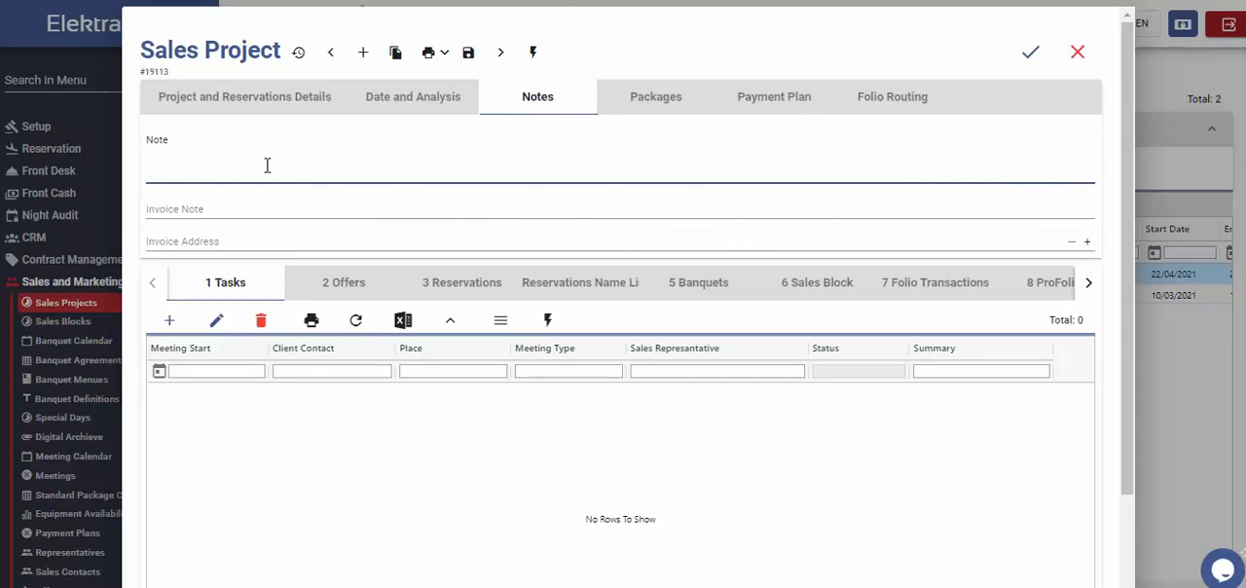
left_click(173, 206)
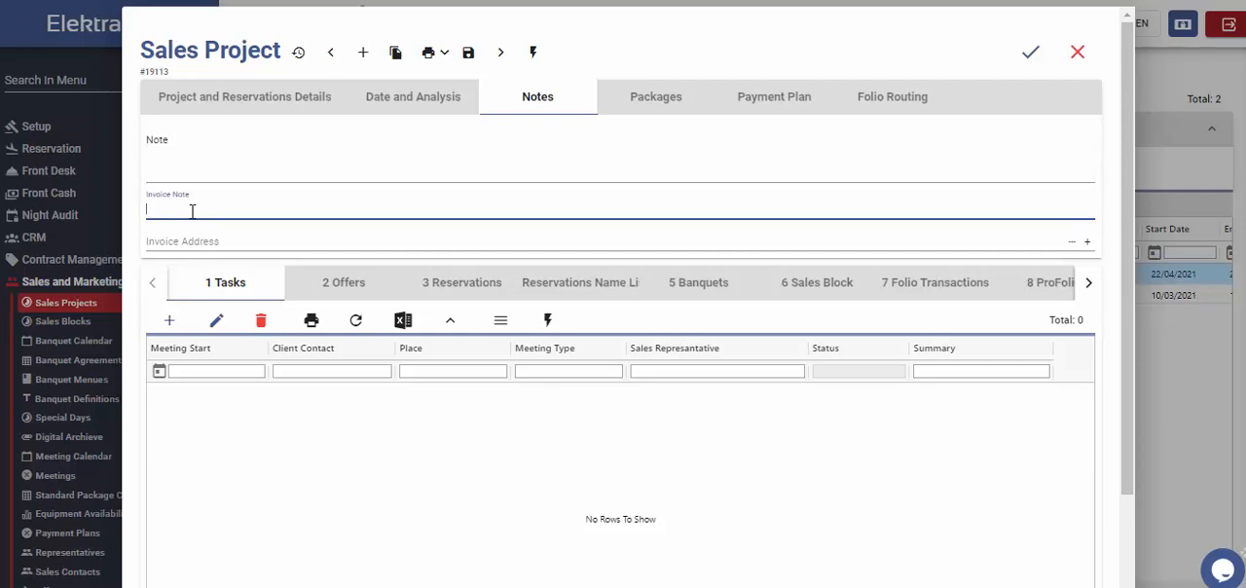
key("Tab")
Step: Add an EXTRACHARGE package to the project, copied from the base package SPA Package, and save it
left_click(678, 96)
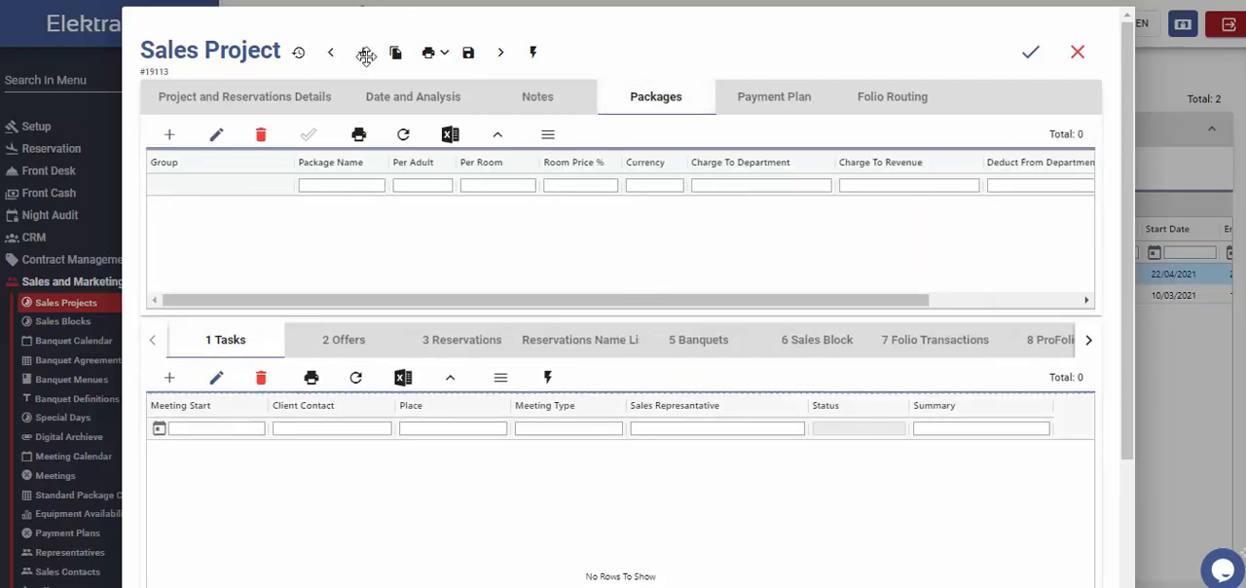
left_click(170, 142)
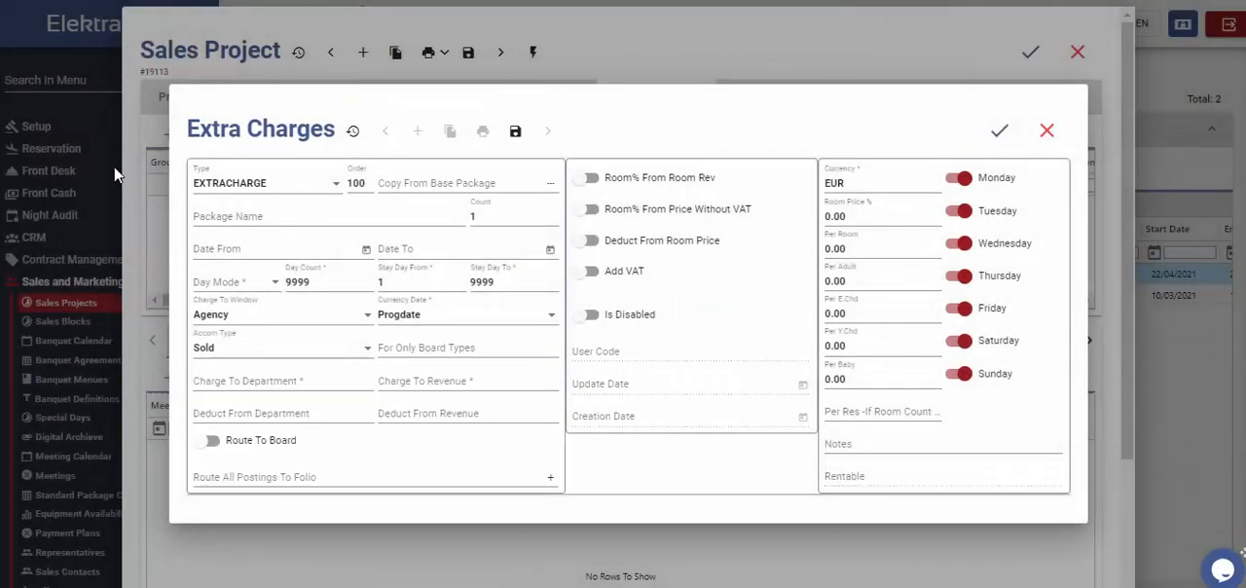
left_click(329, 184)
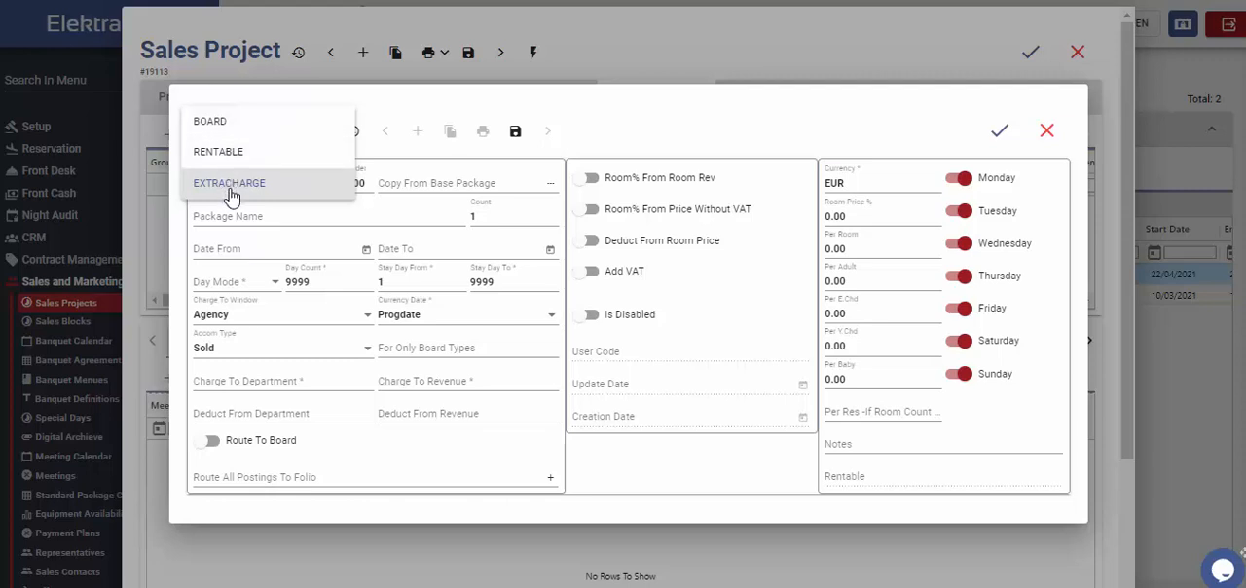
left_click(434, 184)
left_click(434, 184)
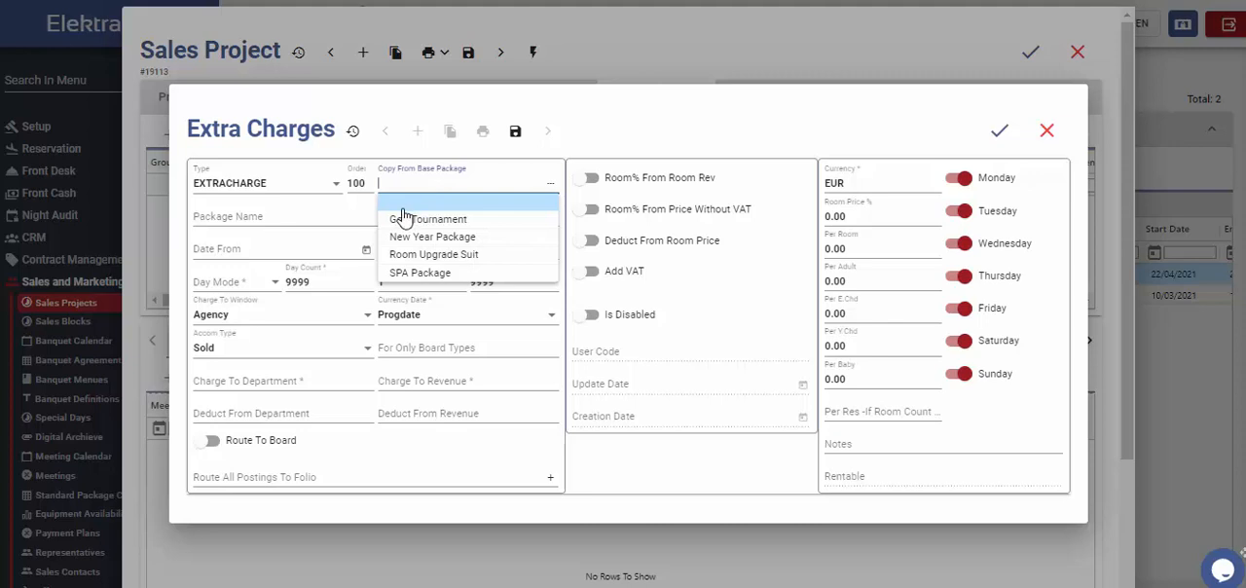
left_click(479, 277)
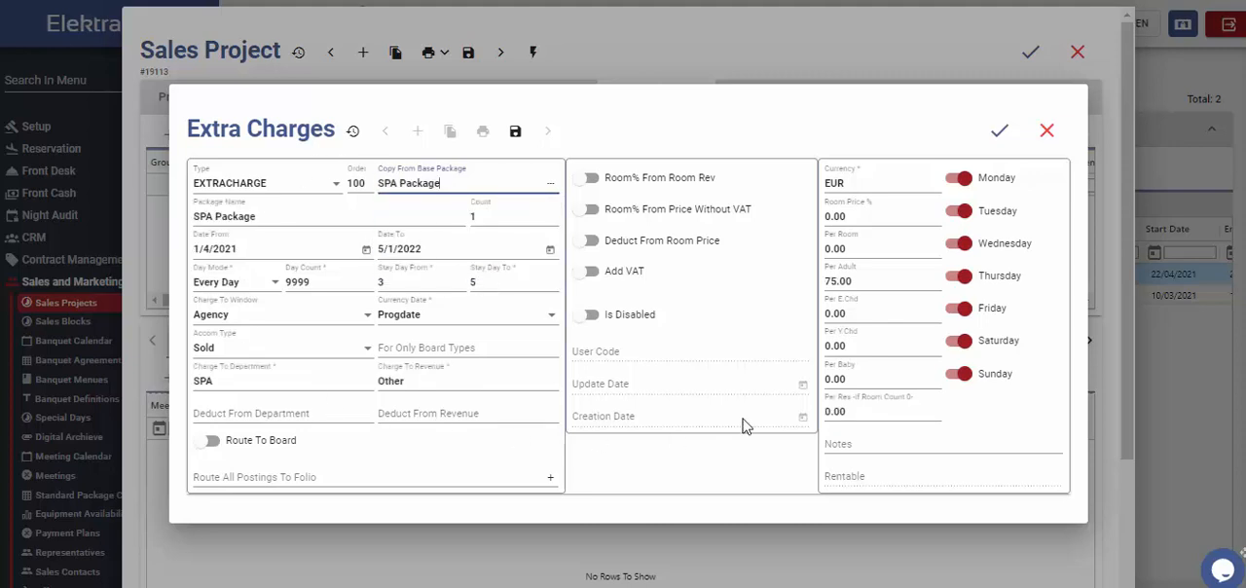
left_click(1000, 139)
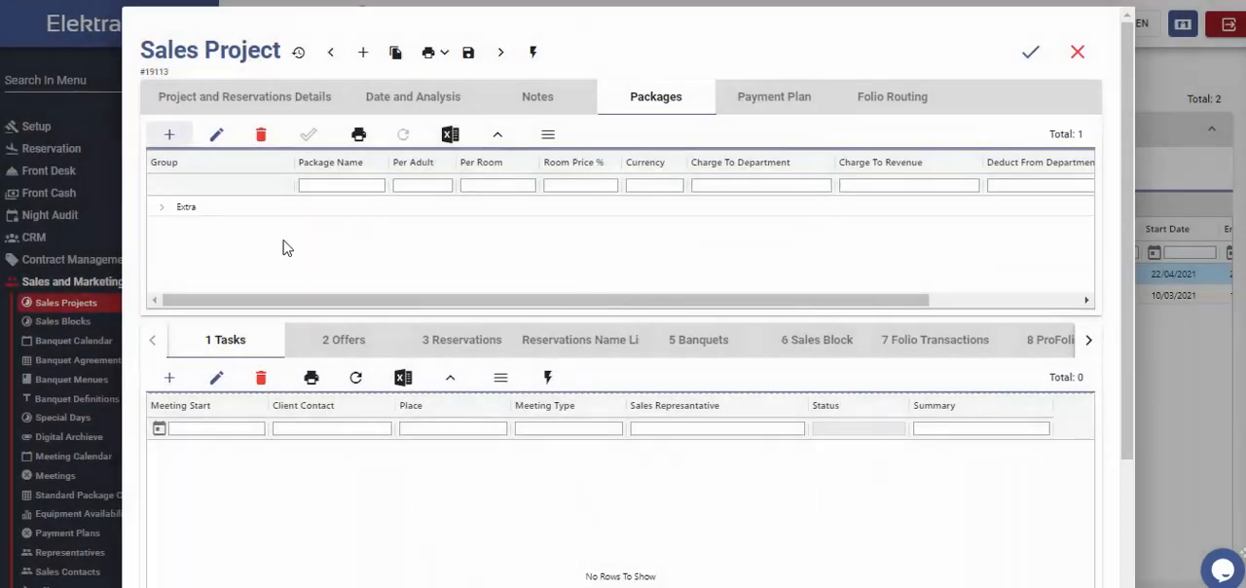
Step: Expand the Extra package group to check the SPA Package details, and collapse it again
left_click(176, 211)
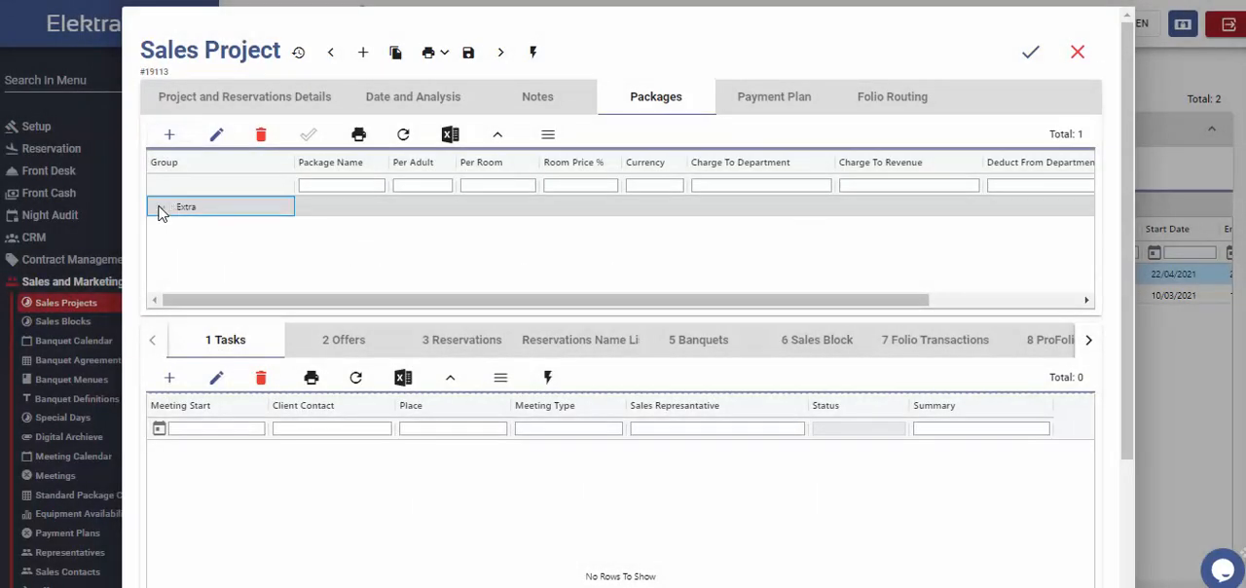
left_click(160, 209)
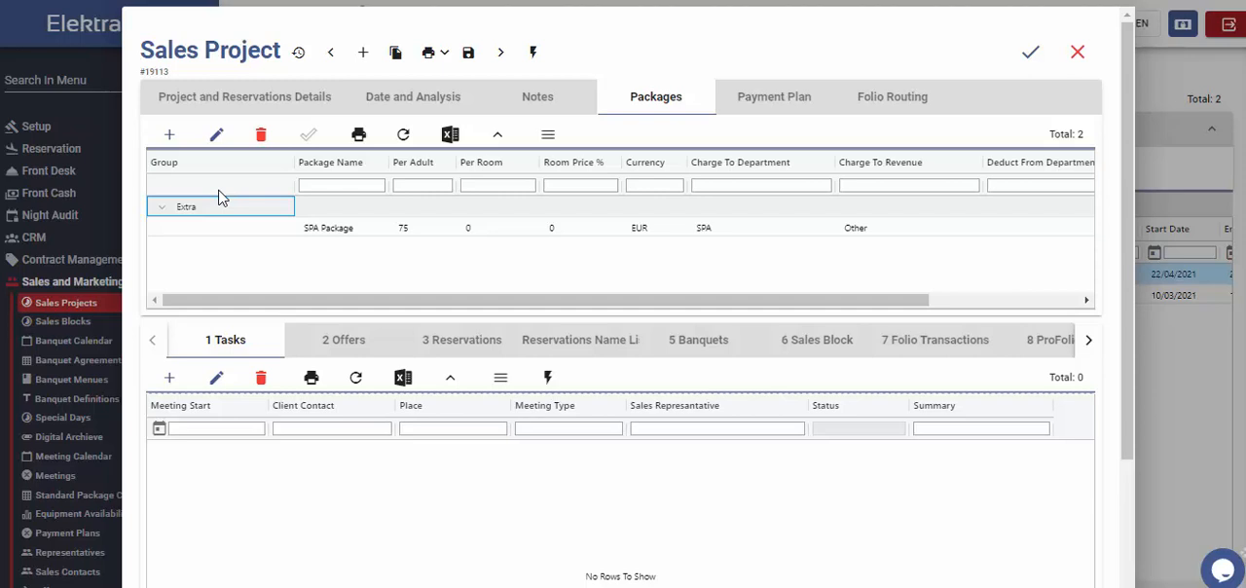
left_click(162, 206)
Step: Create a payment plan entry with due date 15/6/2021 and the explanation "1st Payment"
left_click(779, 105)
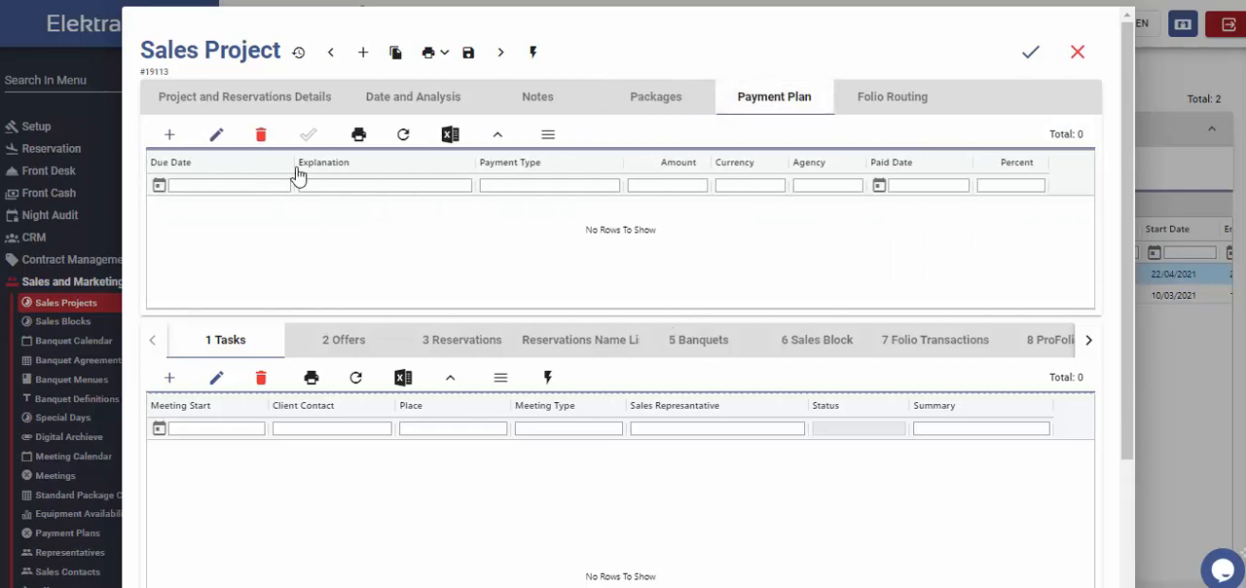
left_click(170, 134)
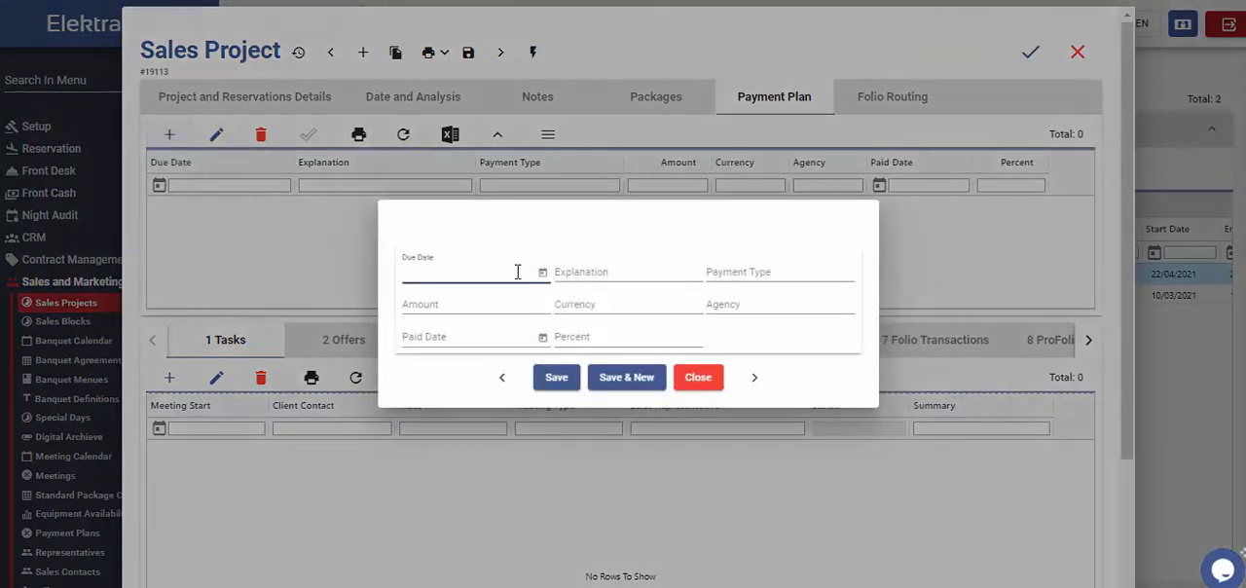
left_click(543, 272)
left_click(452, 464)
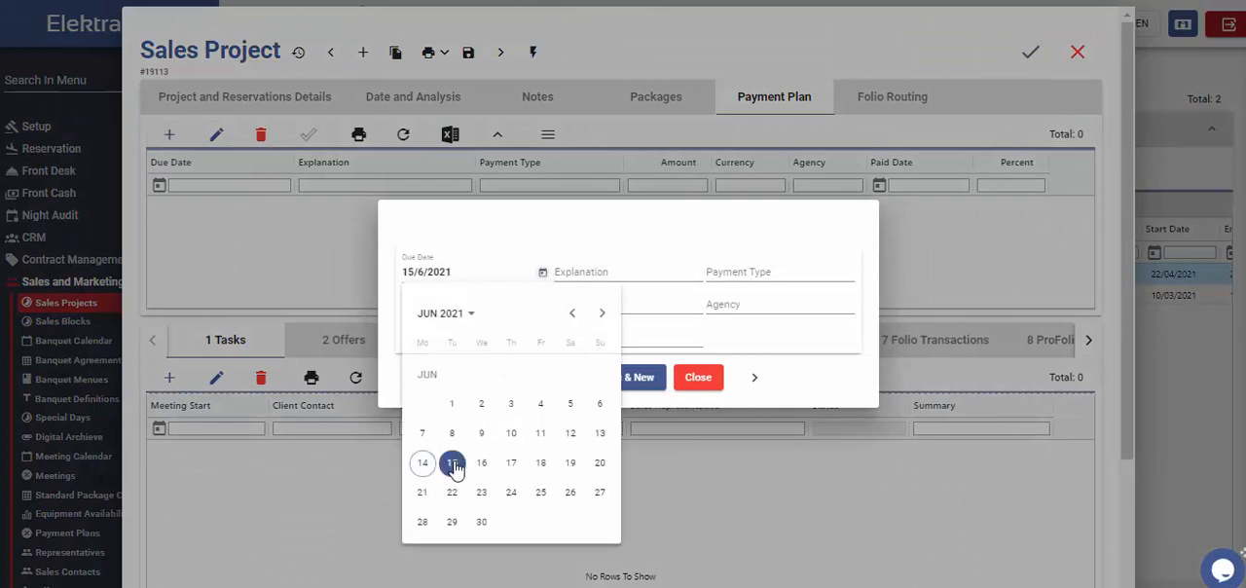
left_click(627, 274)
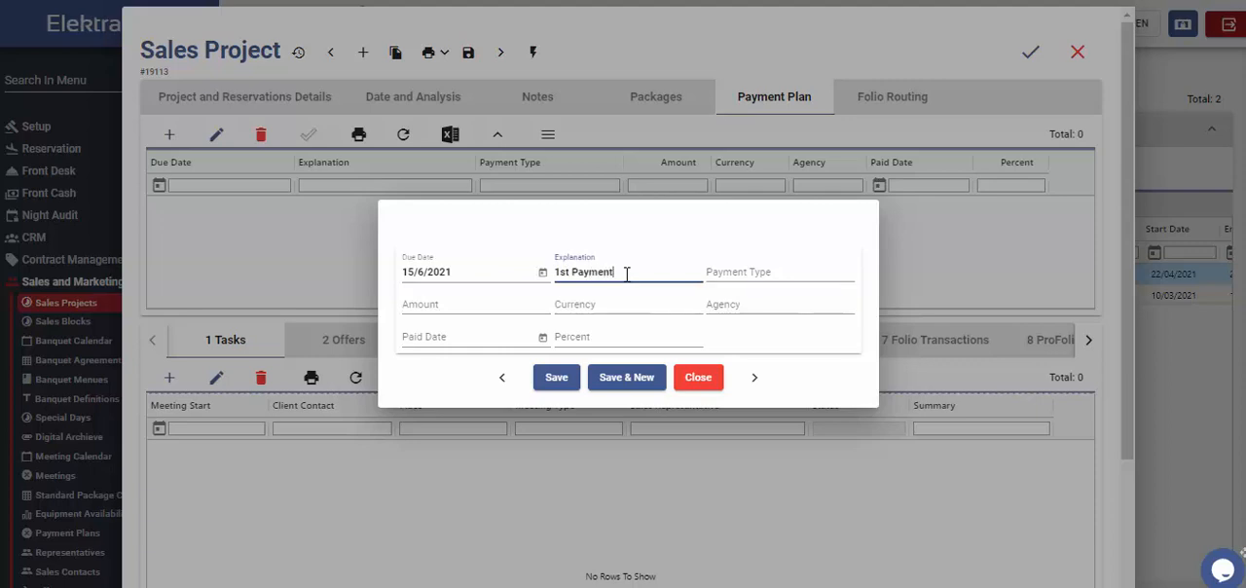
type("1st Payment")
Step: Complete the 1st Payment entry with payment type Wire, amount 5000, currency EUR and agency JOLLY
left_click(785, 274)
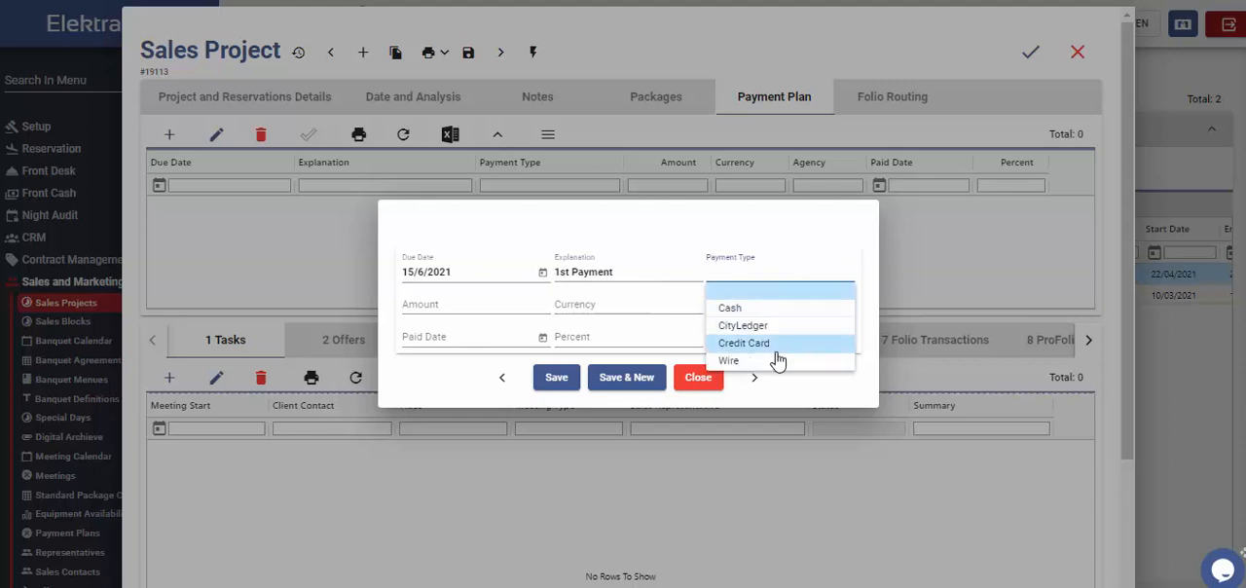
left_click(777, 360)
left_click(498, 305)
type("5000")
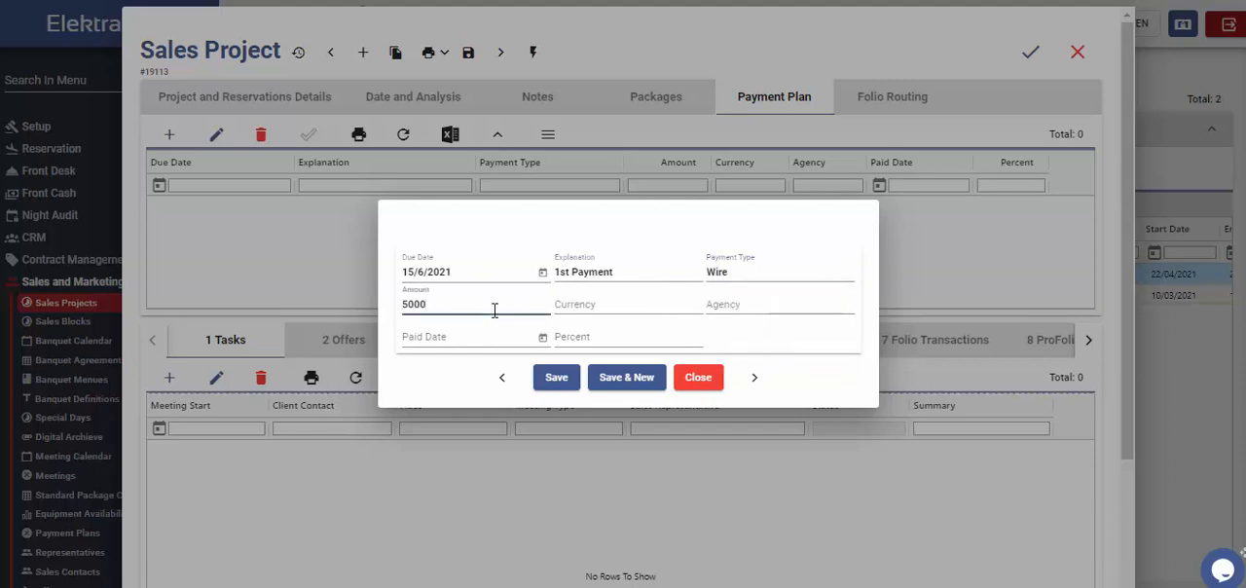
key("Tab")
left_click(605, 325)
left_click(752, 305)
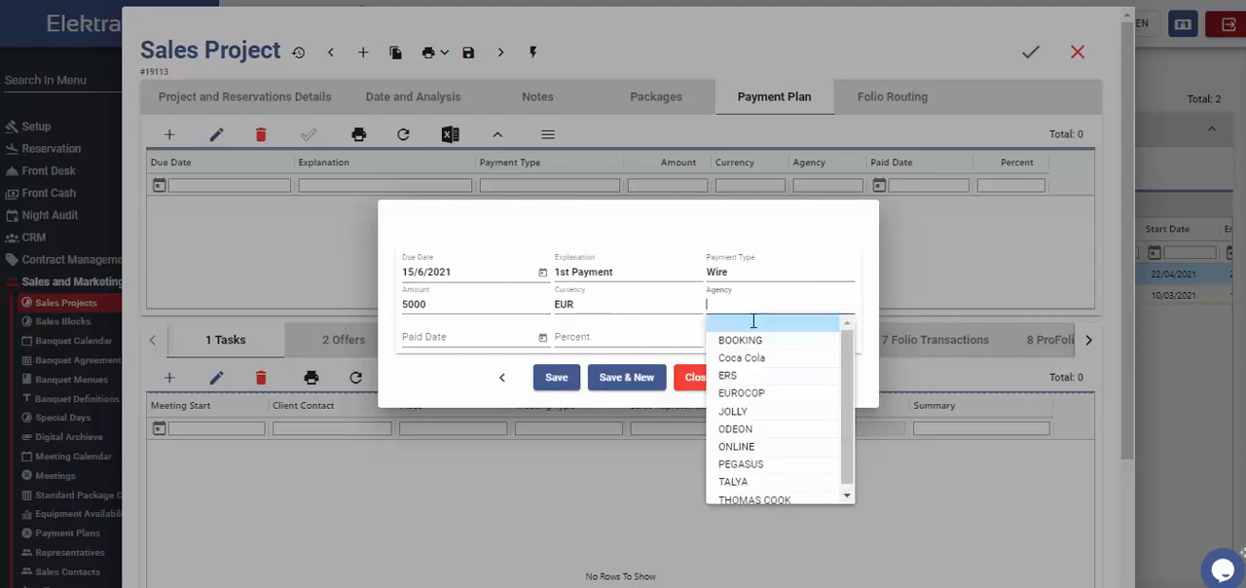
left_click(746, 418)
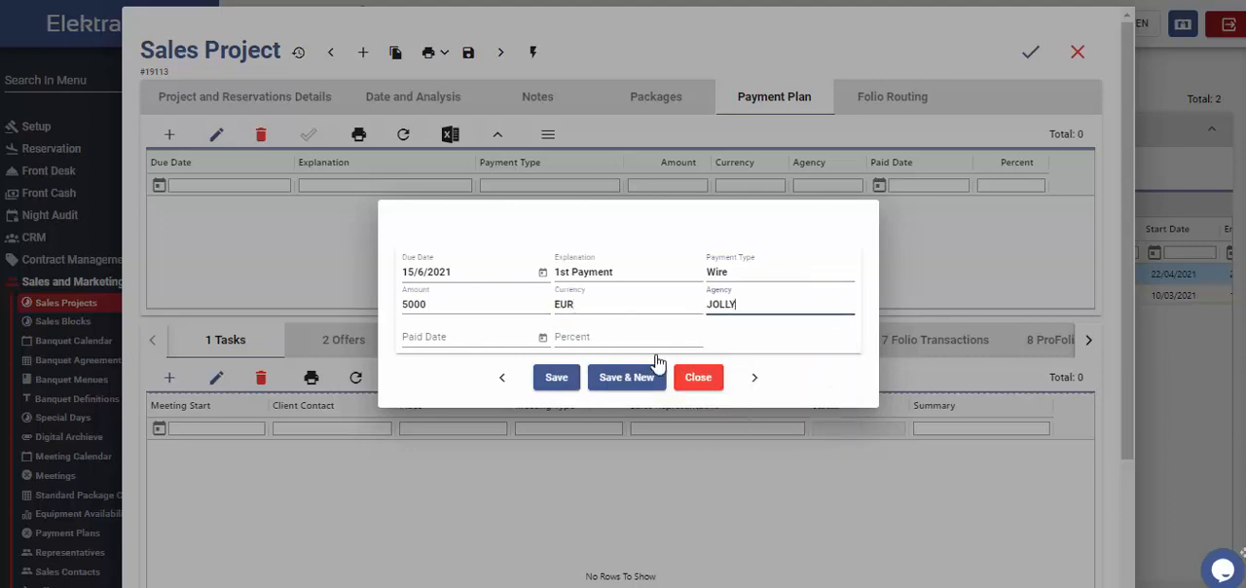
left_click(468, 335)
left_click(542, 337)
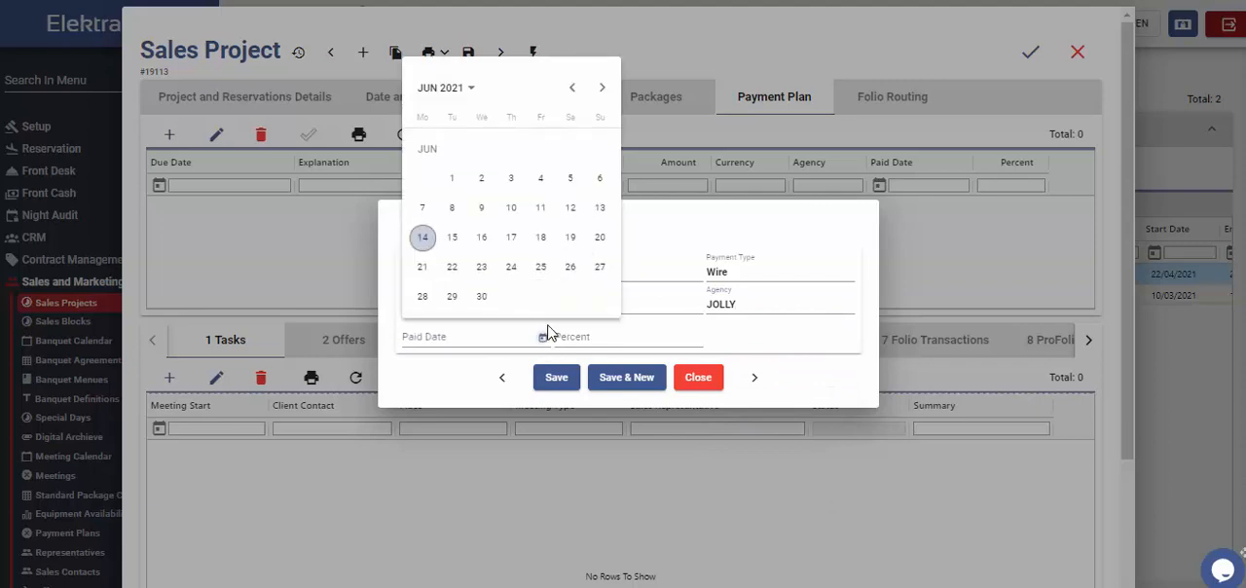
left_click(469, 390)
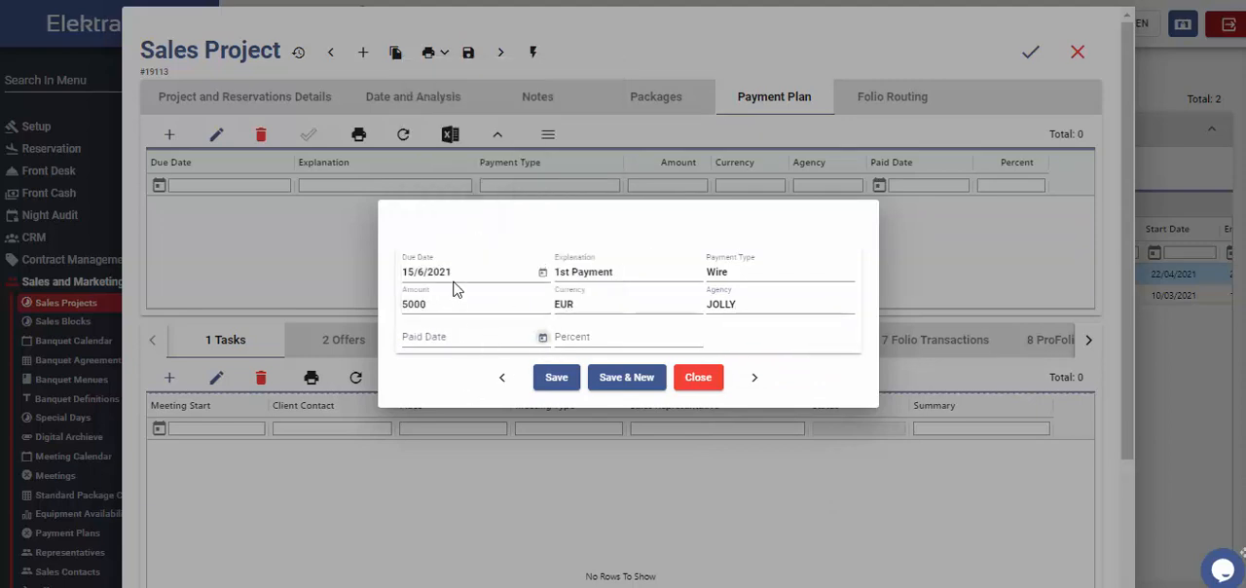
Step: Try replacing the payment's fixed amount with a percentage of 30
left_click_drag(441, 306, 384, 311)
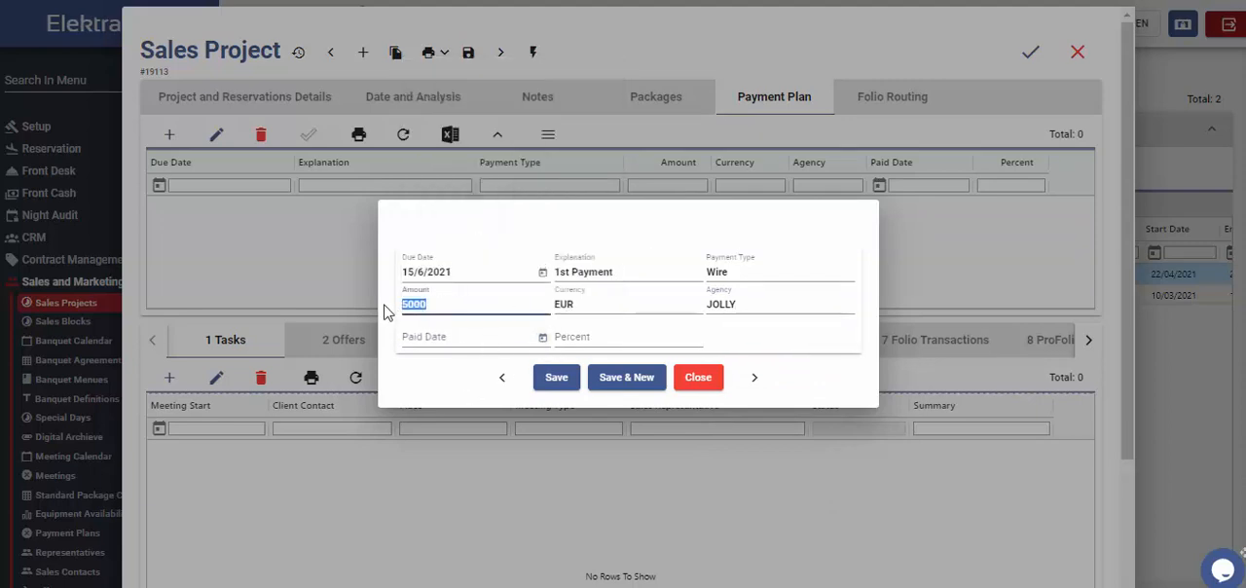
key("BackSpace")
left_click(620, 336)
type("30")
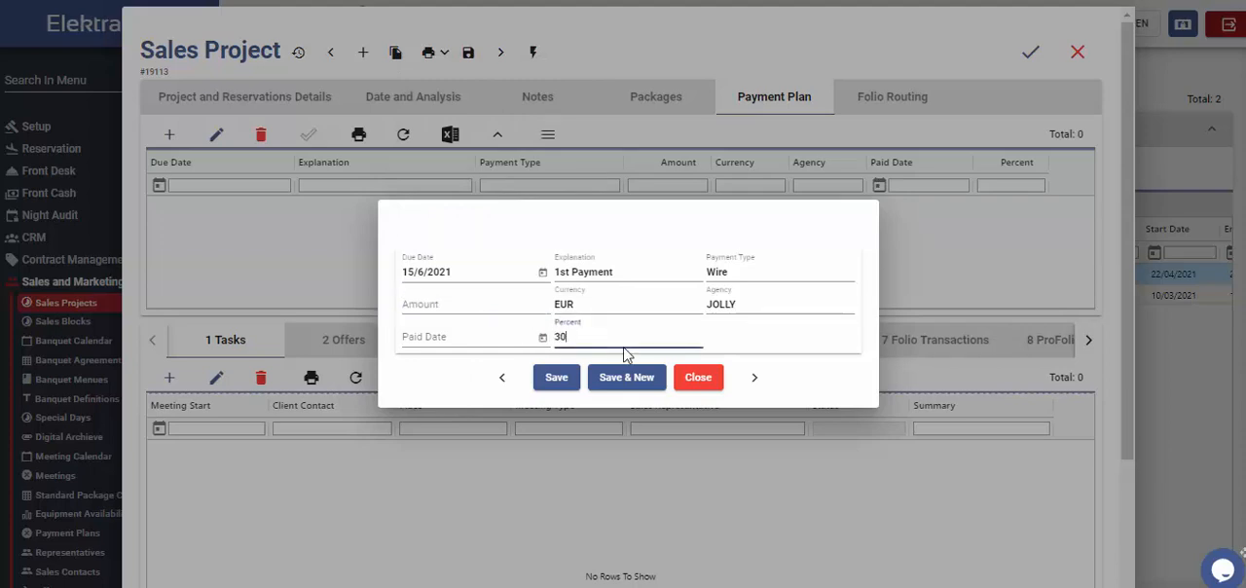
Step: Save the 1st Payment entry and commit the changes to the payment plan
left_click(605, 386)
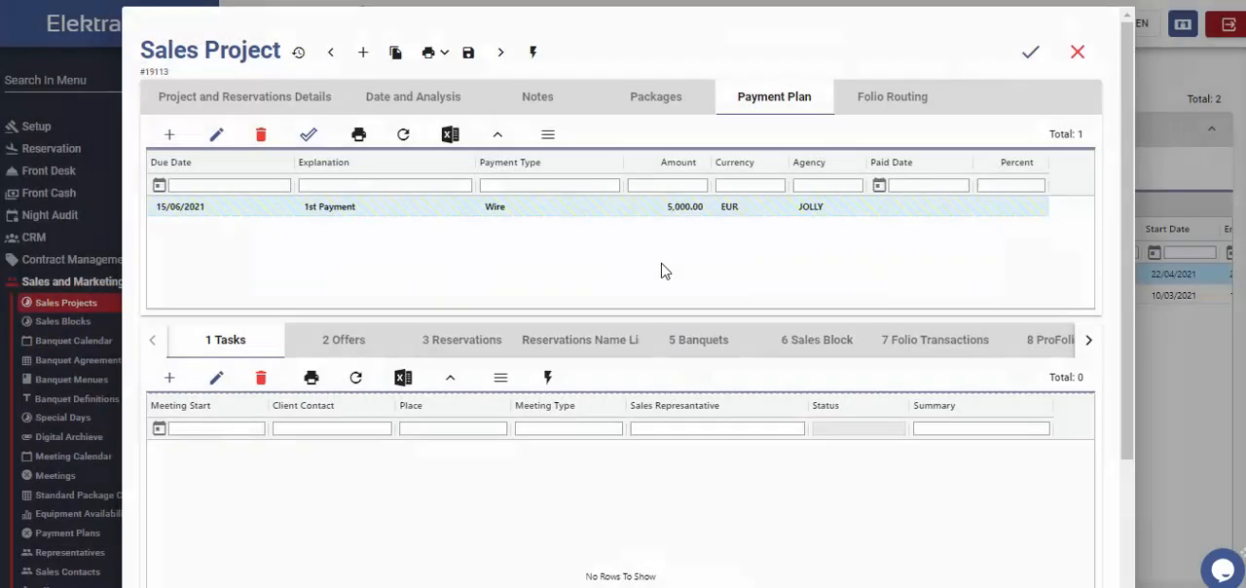
left_click(309, 133)
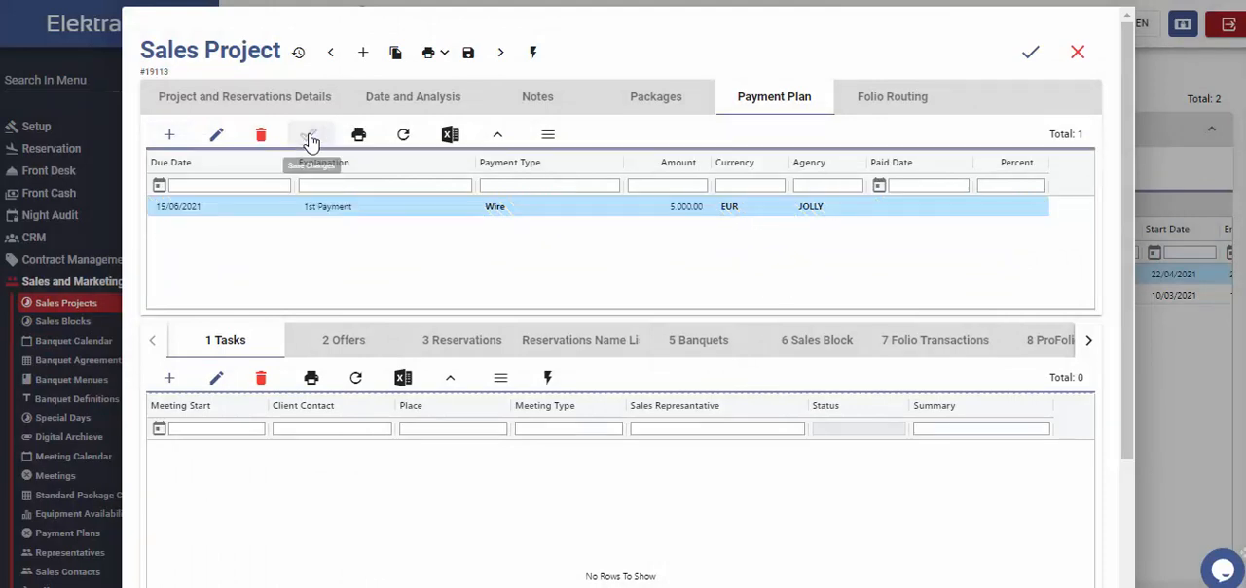
Step: Check the project's packages list, and bring up its folio routing list
left_click(890, 105)
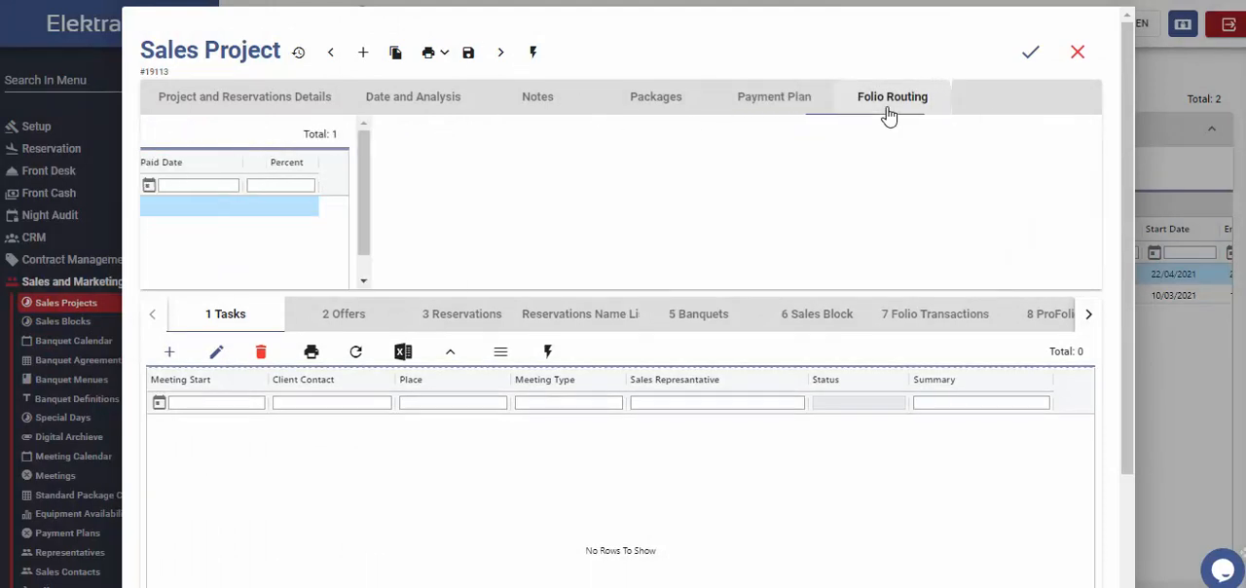
left_click(649, 110)
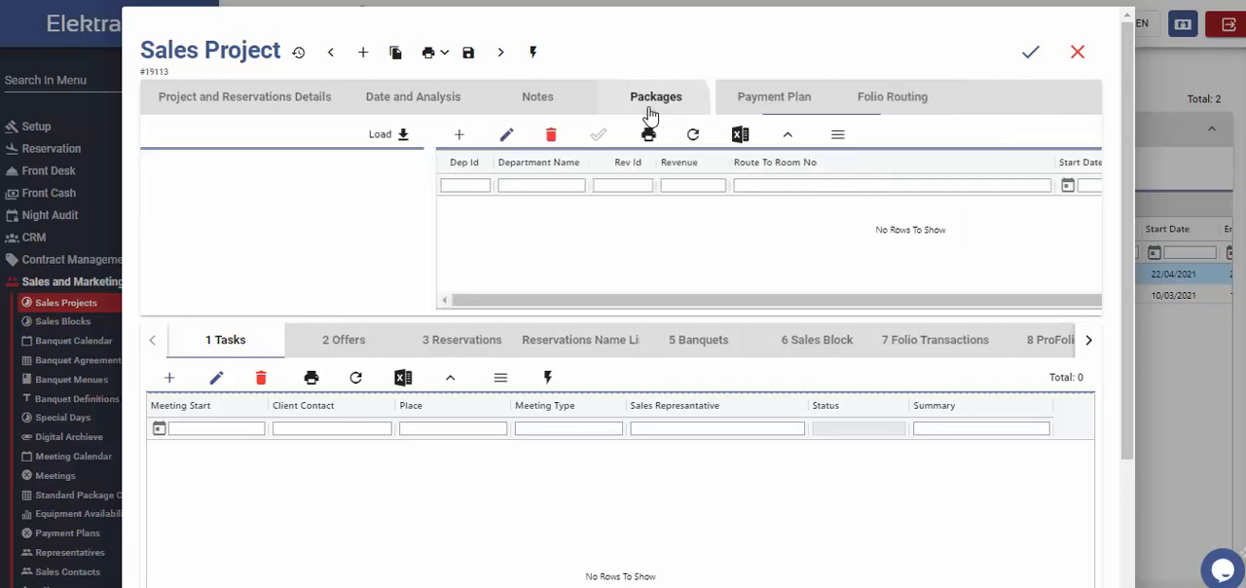
left_click(892, 109)
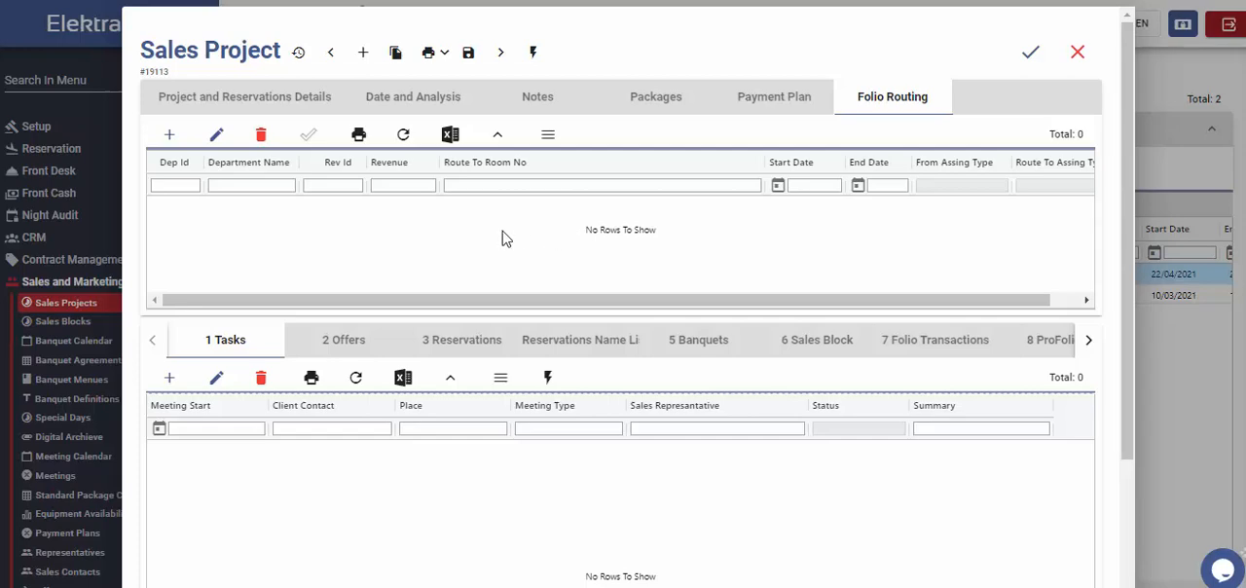
left_click(167, 138)
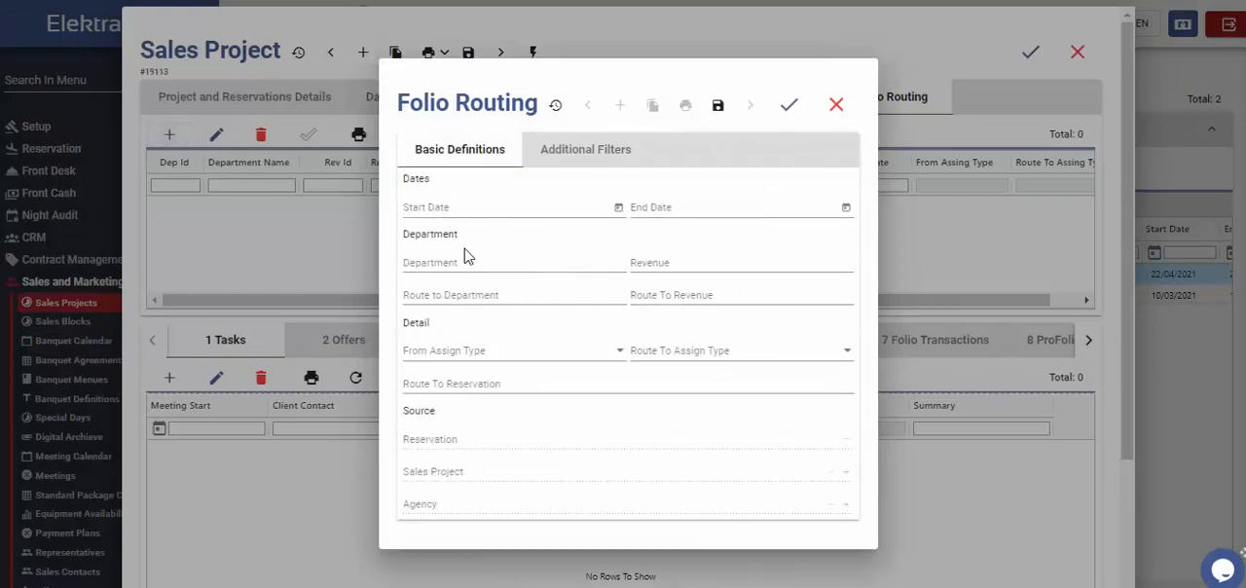
left_click(737, 259)
left_click(515, 295)
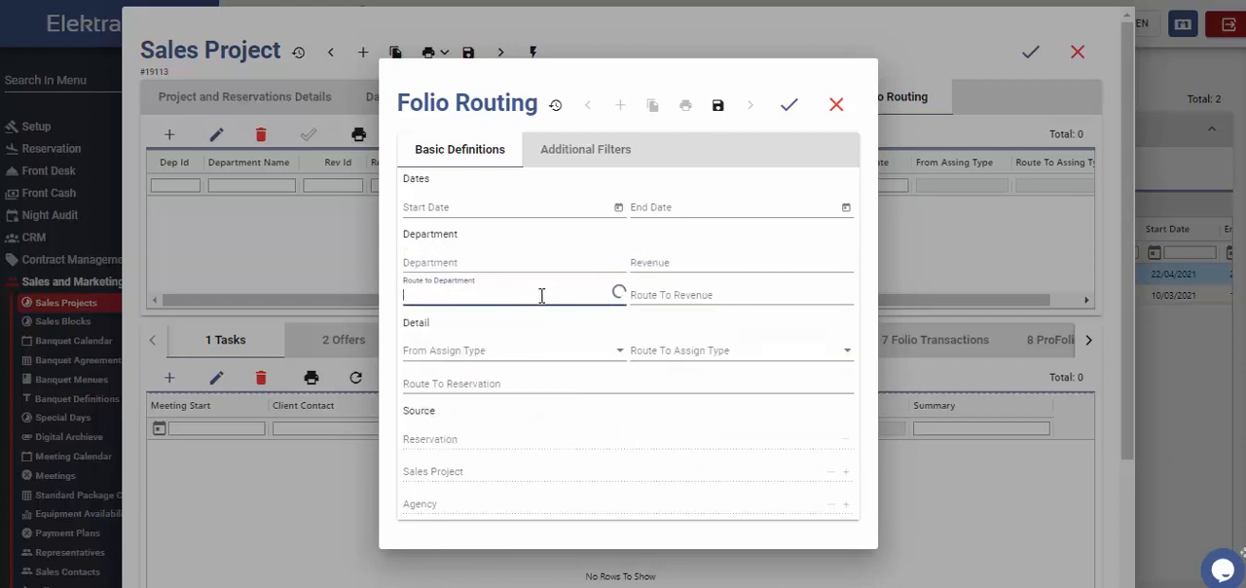
left_click(575, 362)
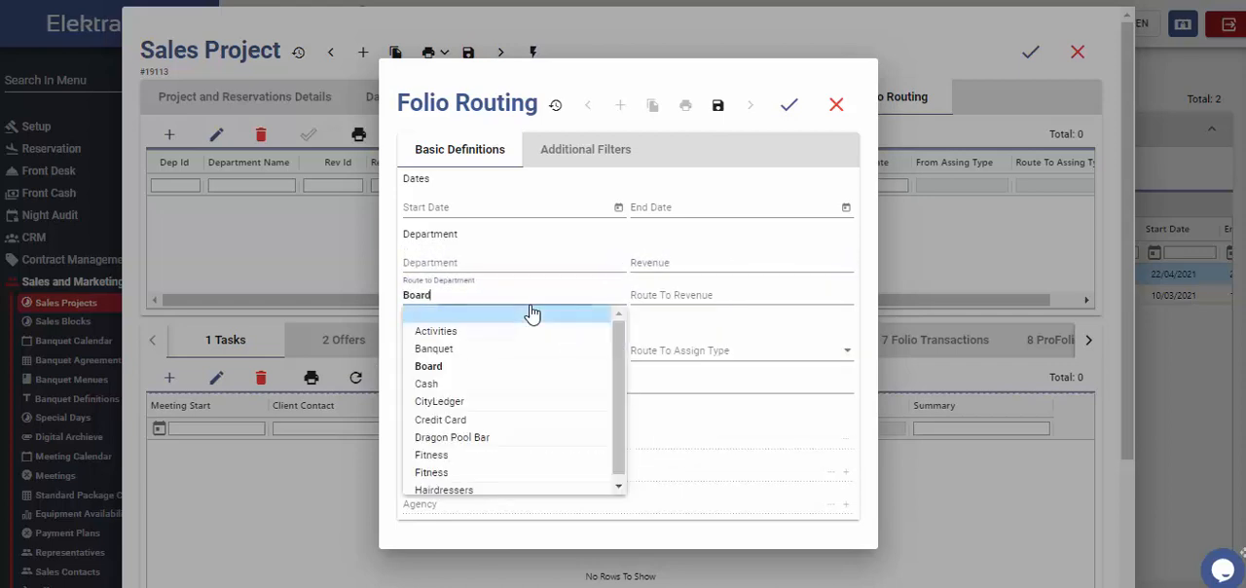
left_click_drag(514, 297, 381, 306)
key("BackSpace")
left_click(769, 324)
left_click(510, 360)
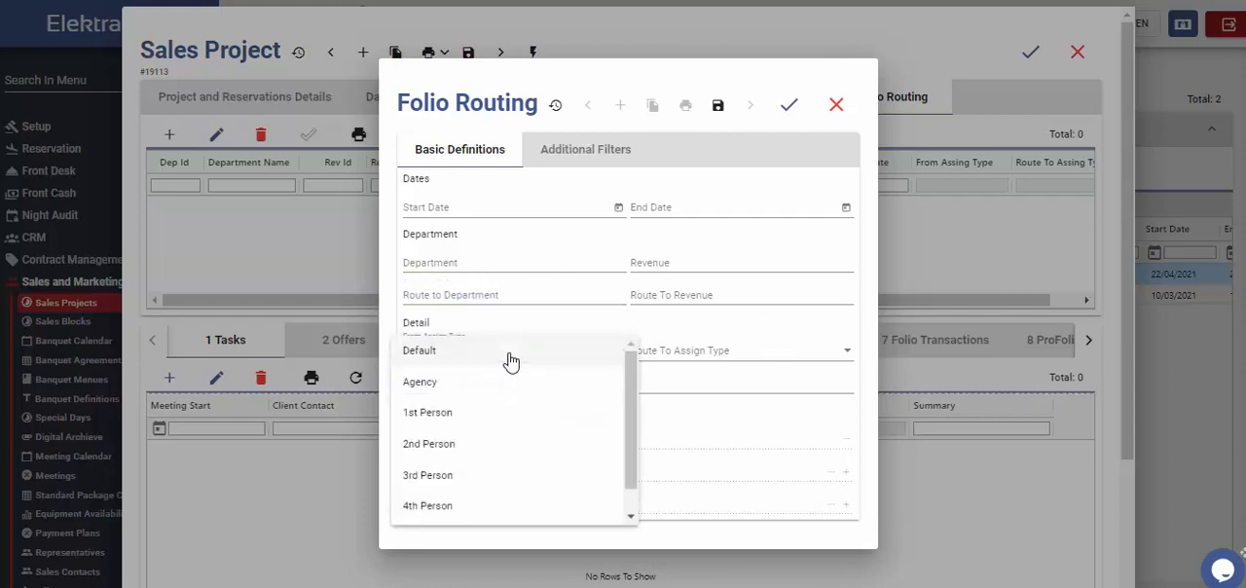
left_click(836, 105)
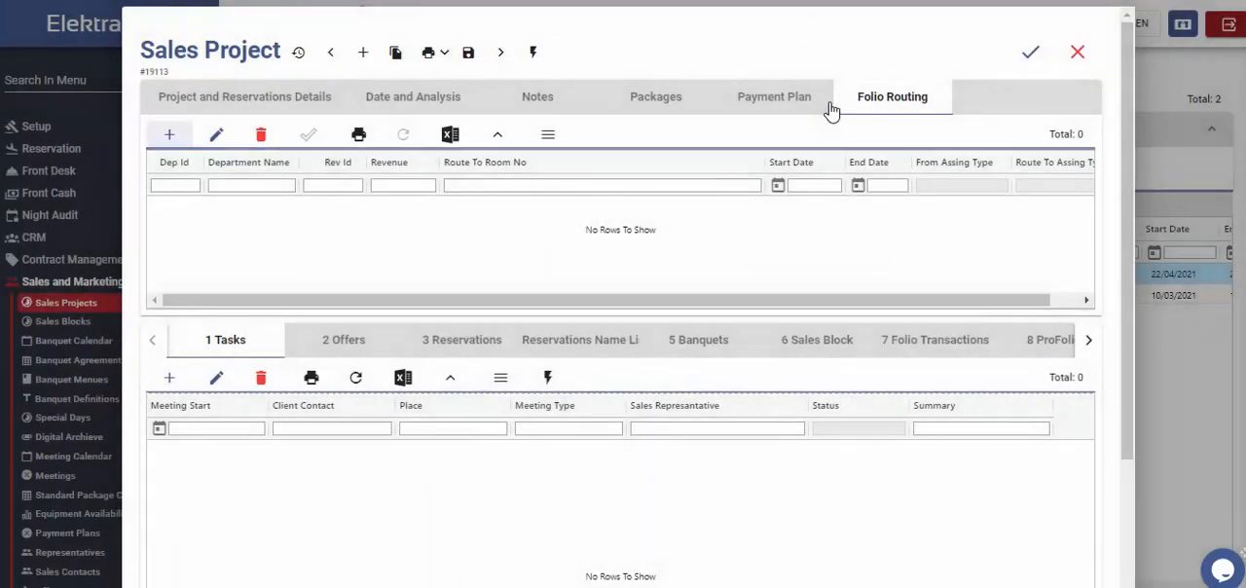
Step: Create a virtual folio in the project's reservations with check-in 20/6/2021, checkout 25/6/2021 and guest name "EUROCOP Team Building", and save it
left_click(472, 340)
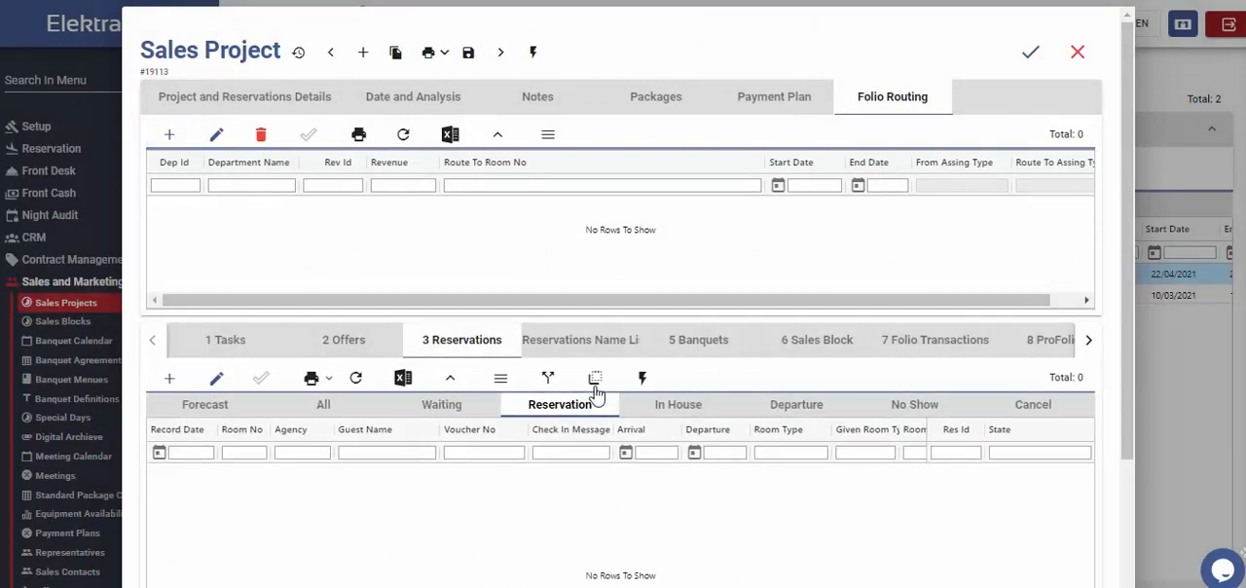
left_click(596, 383)
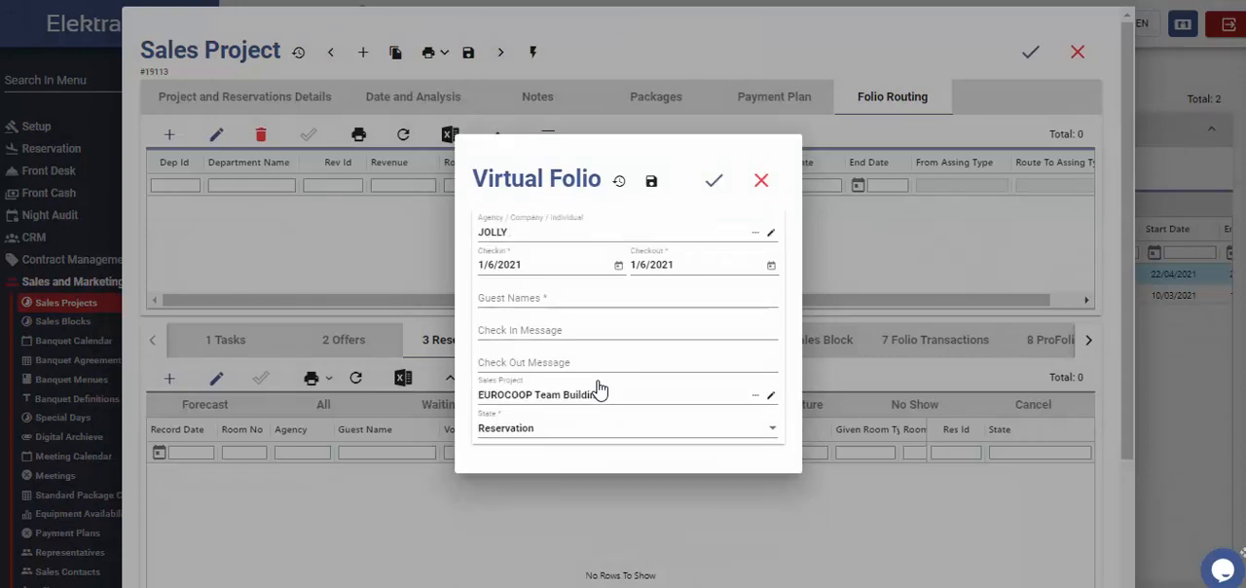
left_click(618, 265)
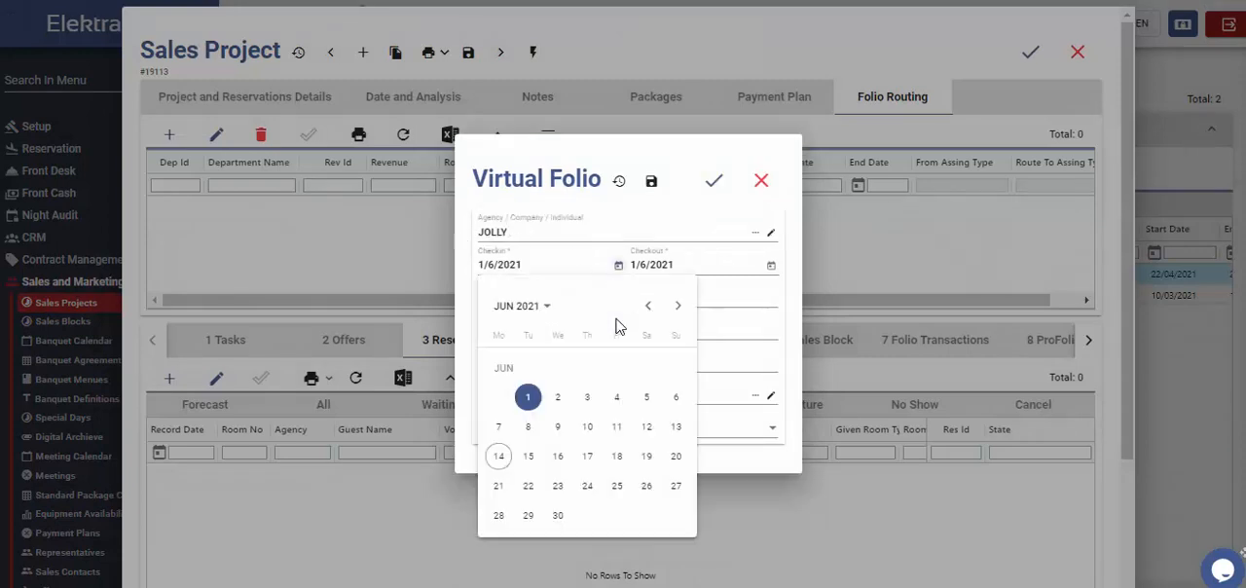
left_click(675, 456)
left_click(773, 269)
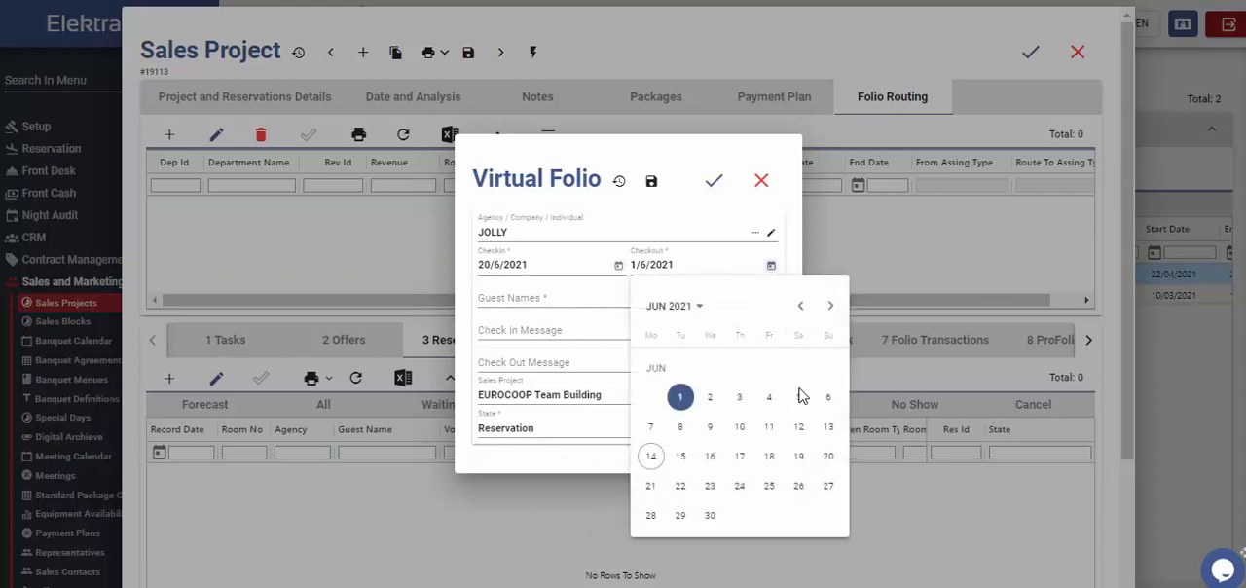
left_click(772, 490)
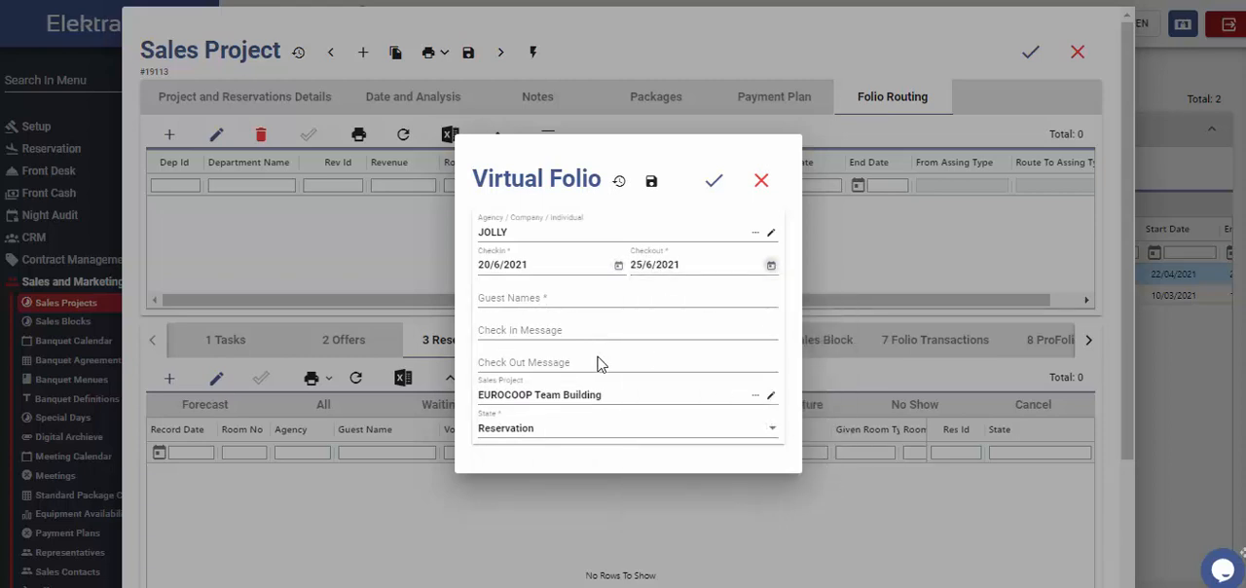
left_click(570, 299)
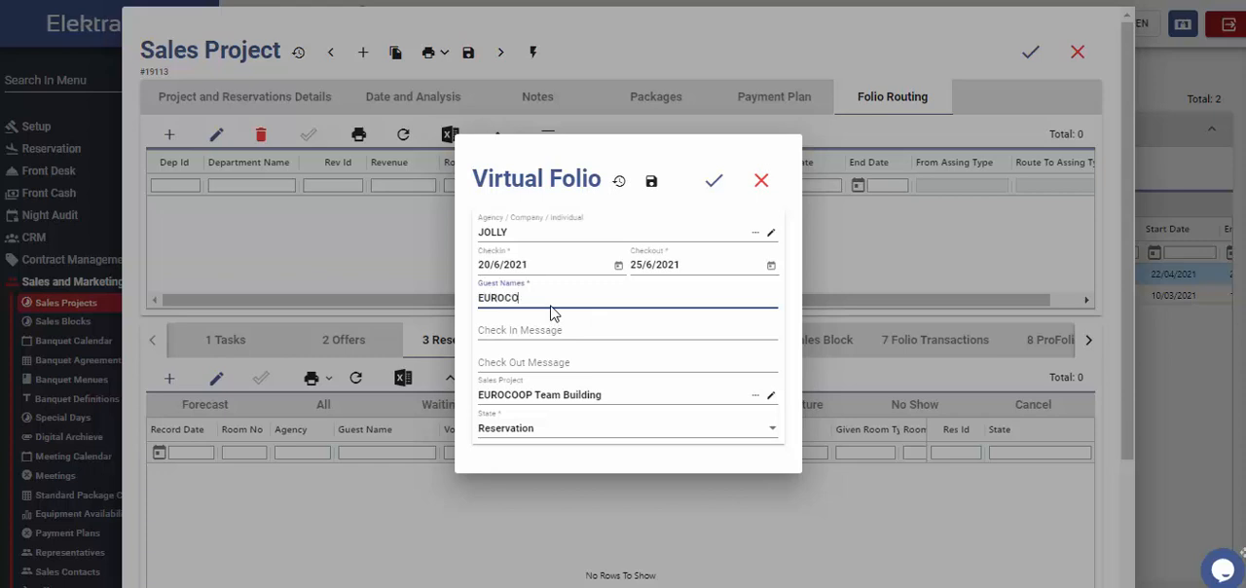
type("EUROCOOP Team Building")
left_click(716, 182)
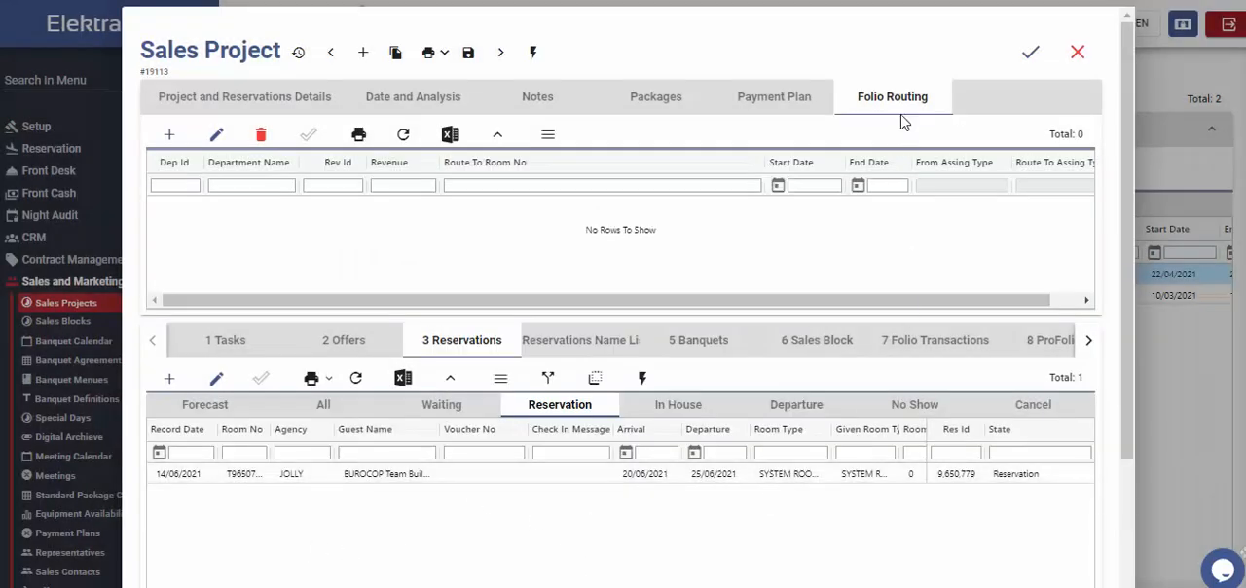
Step: Add and save a folio routing from 20/6/2021 to 25/6/2021 that sends Room department Accommodation revenue to the EUROCOP Team Building reservation
left_click(169, 137)
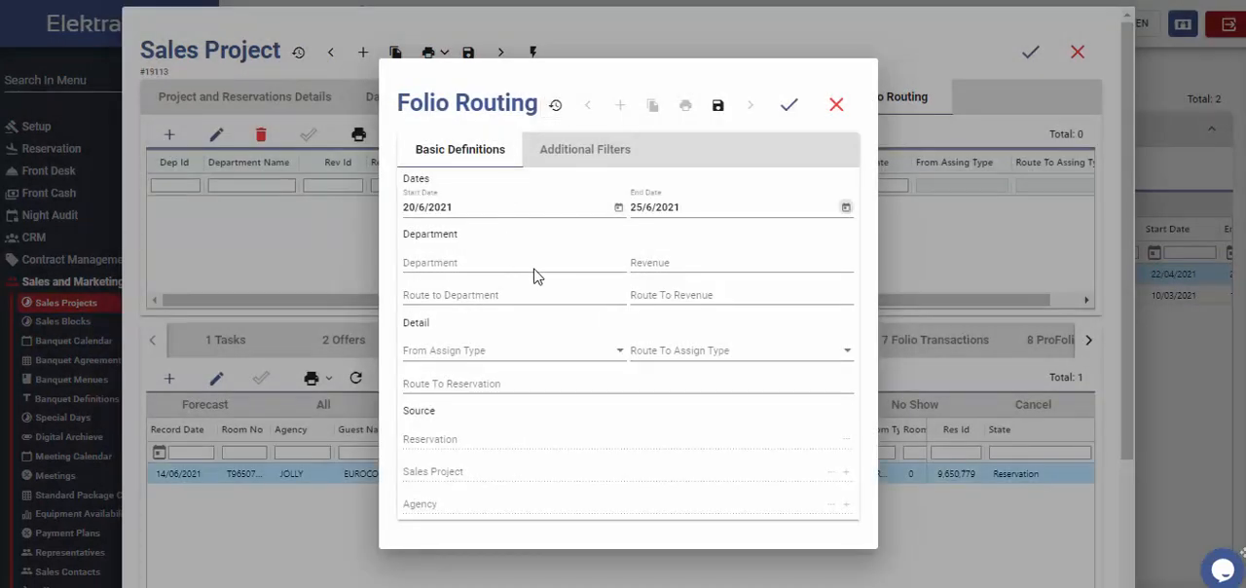
left_click(535, 275)
left_click(473, 290)
left_click(678, 263)
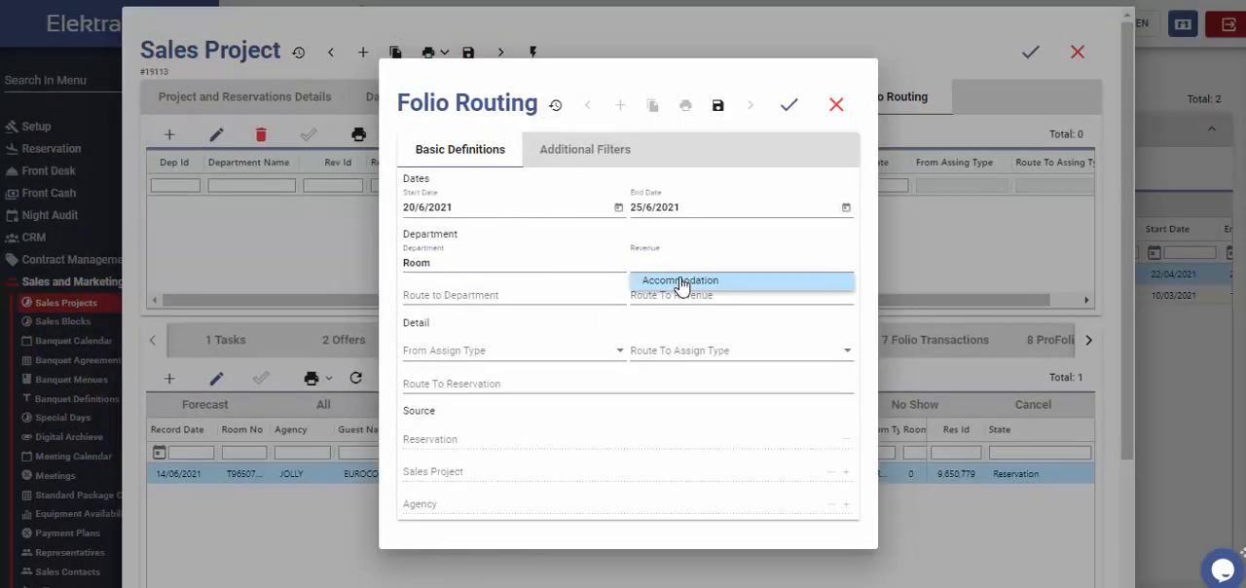
left_click(681, 282)
left_click(719, 385)
left_click(593, 403)
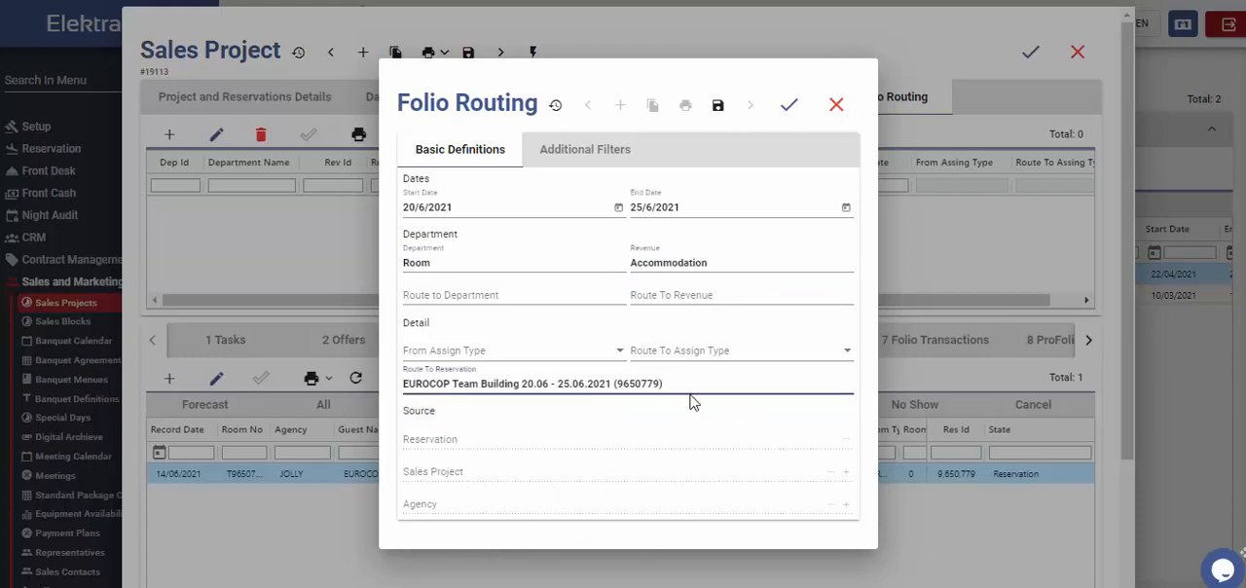
left_click(789, 105)
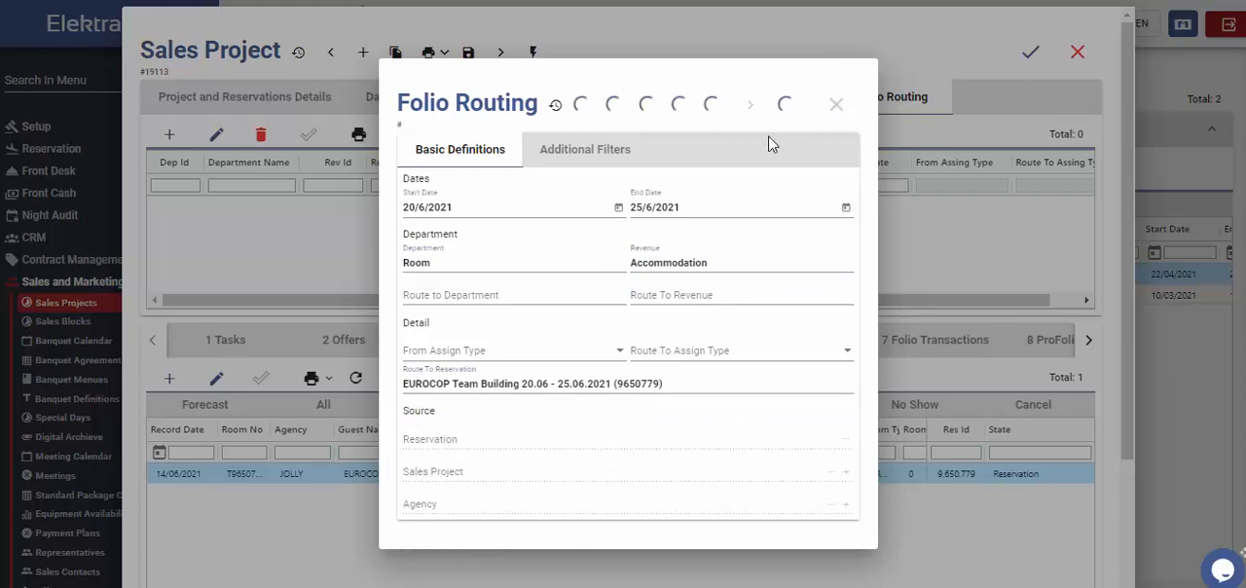